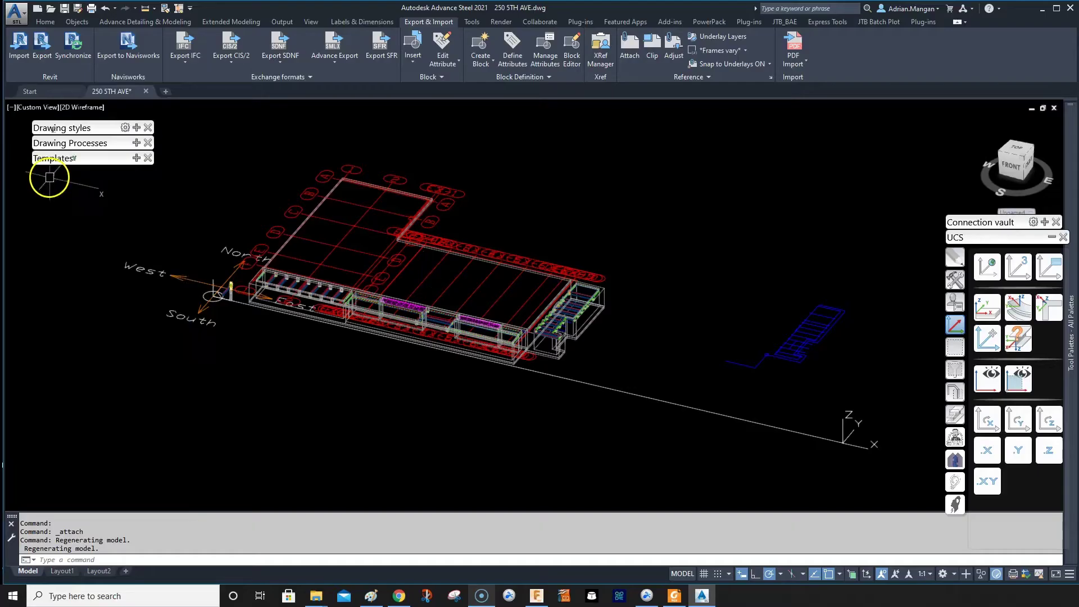
# - Start attaching an external reference from the Export & Import tools and browse to the SSD-ADM (H:) drive
pyautogui.scroll(3, 320, 258)
pyautogui.scroll(-3, 331, 279)
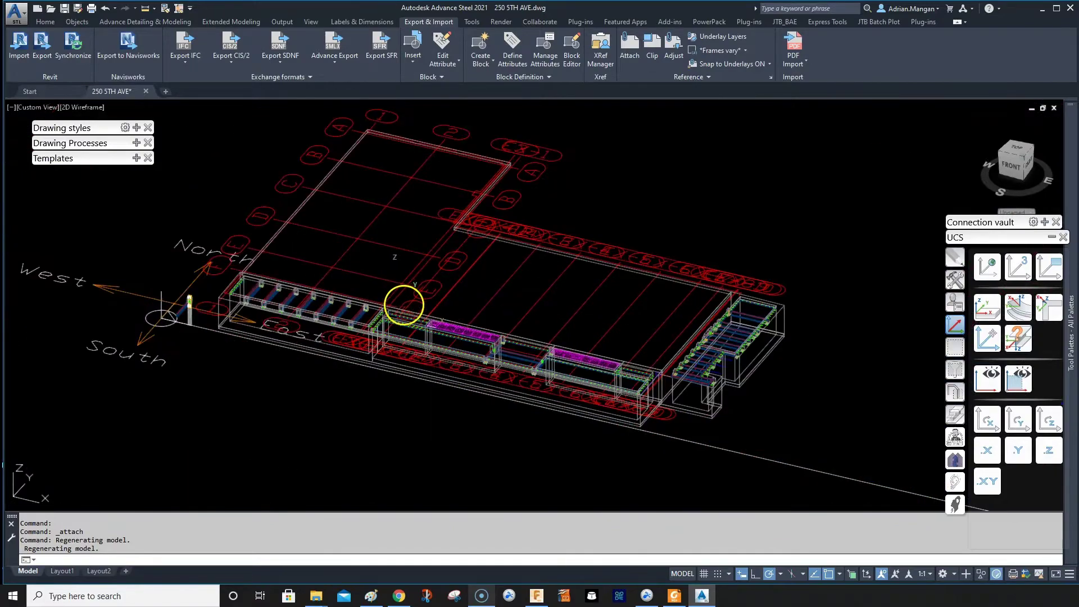
pyautogui.keyDown('shift'); pyautogui.moveTo(403, 308); pyautogui.dragTo(445, 309, button='middle'); pyautogui.keyUp('shift')
pyautogui.scroll(8, 730, 356)
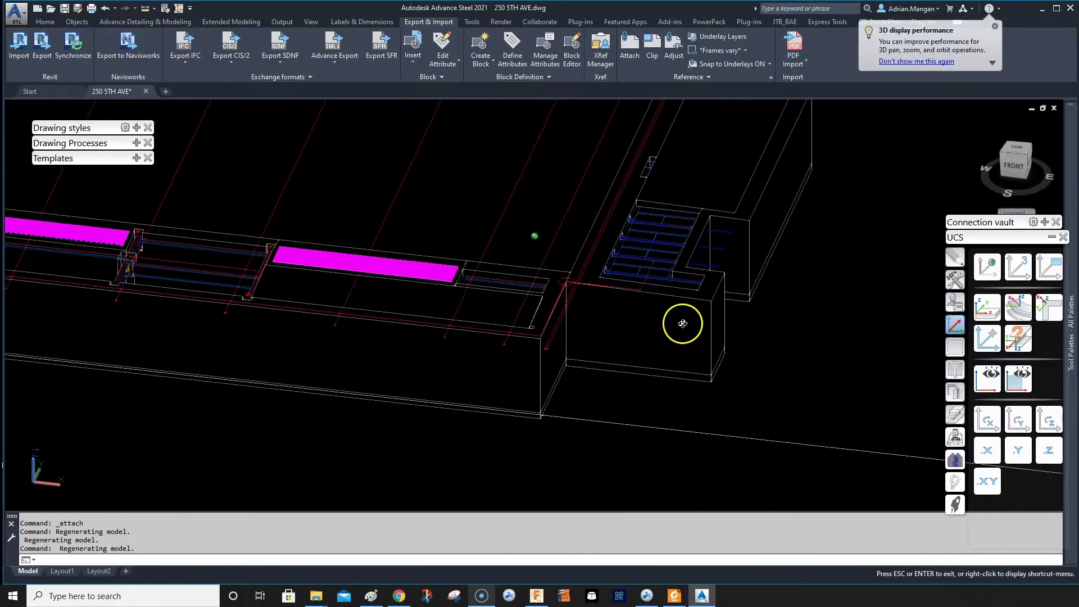
pyautogui.moveTo(681, 320); pyautogui.dragTo(630, 269, button='middle')
pyautogui.scroll(-6, 630, 269)
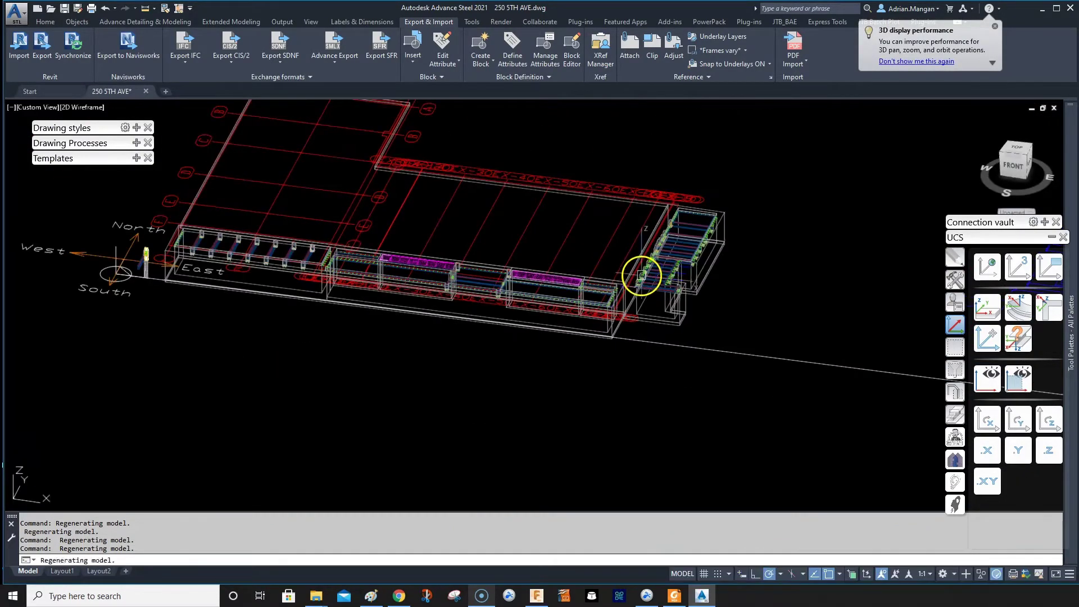
pyautogui.scroll(-3, 643, 272)
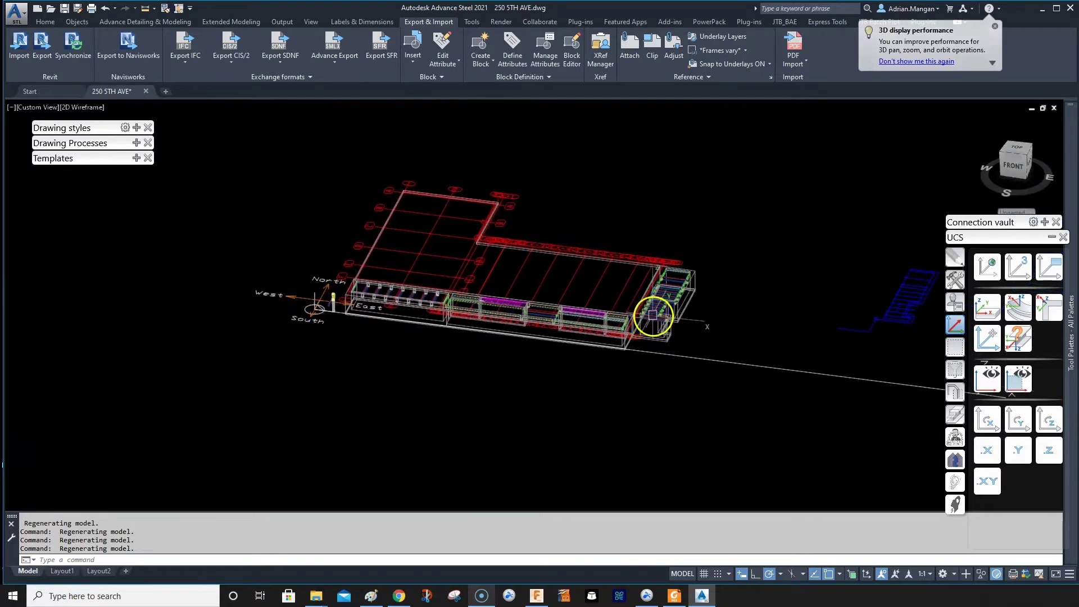
pyautogui.scroll(3, 397, 294)
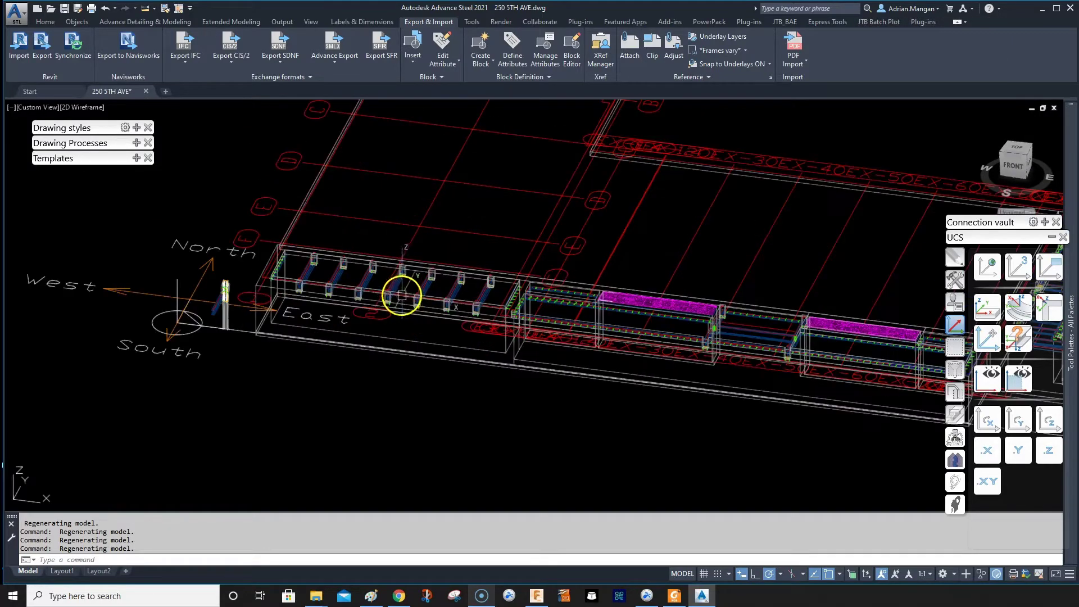
pyautogui.scroll(-5, 338, 307)
pyautogui.scroll(-2, 558, 325)
pyautogui.scroll(4, 494, 301)
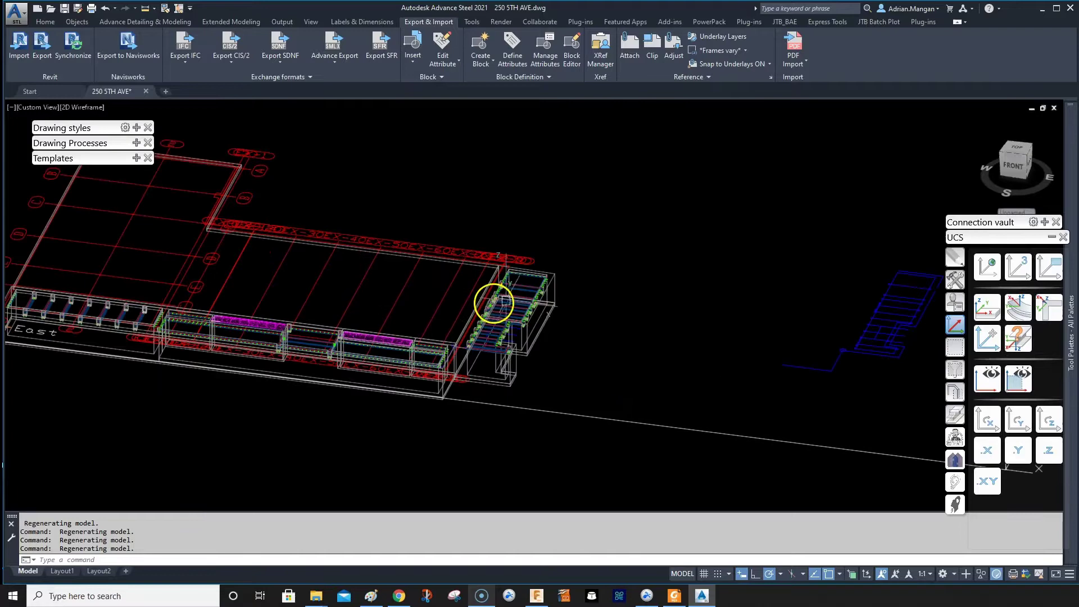
pyautogui.scroll(-3, 602, 326)
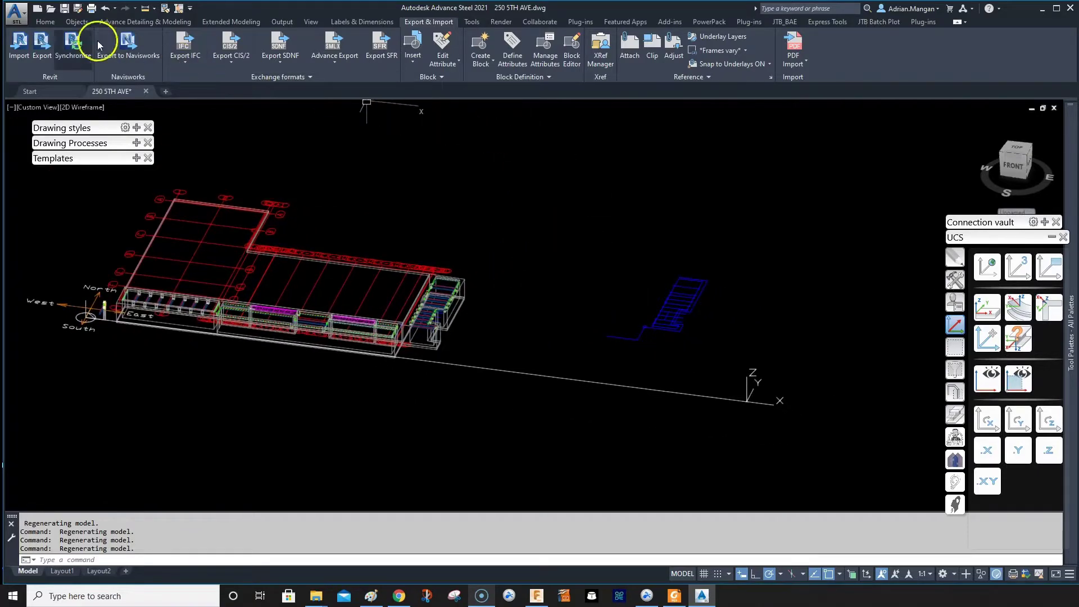
pyautogui.click(46, 21)
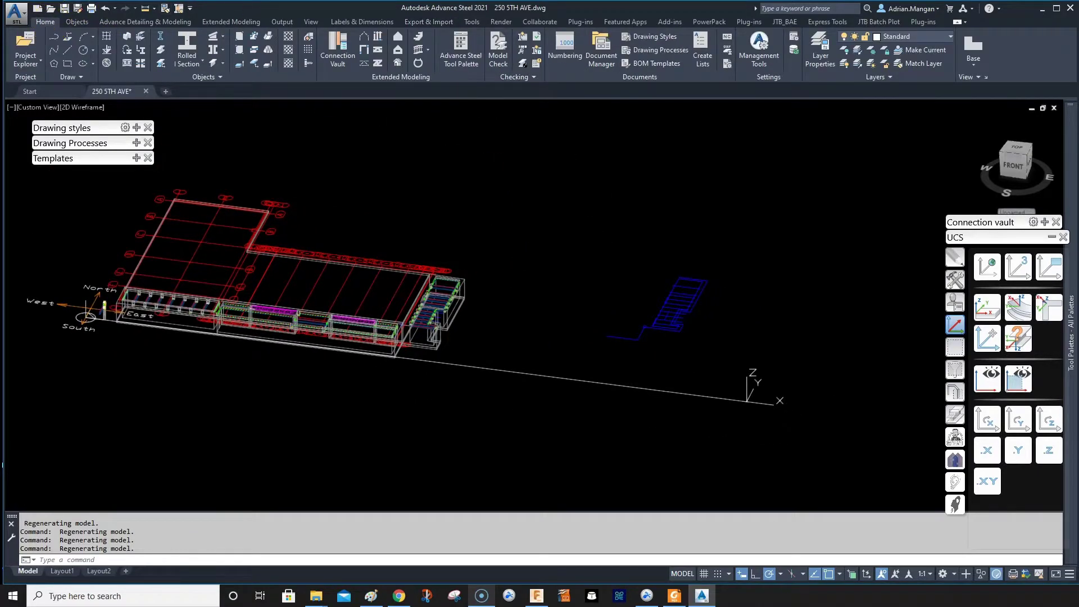
pyautogui.click(432, 23)
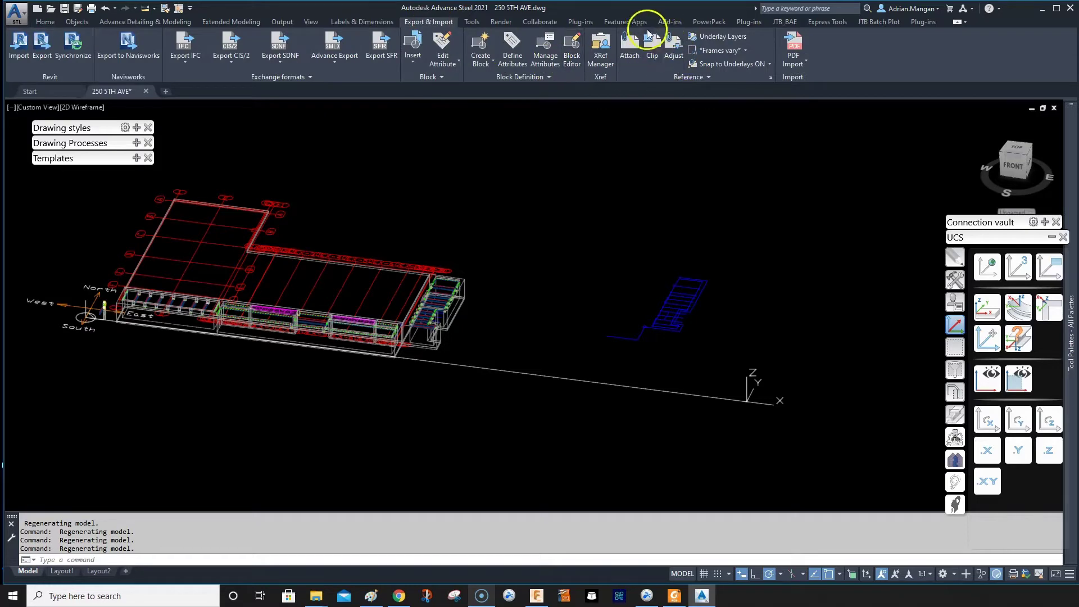
pyautogui.click(630, 46)
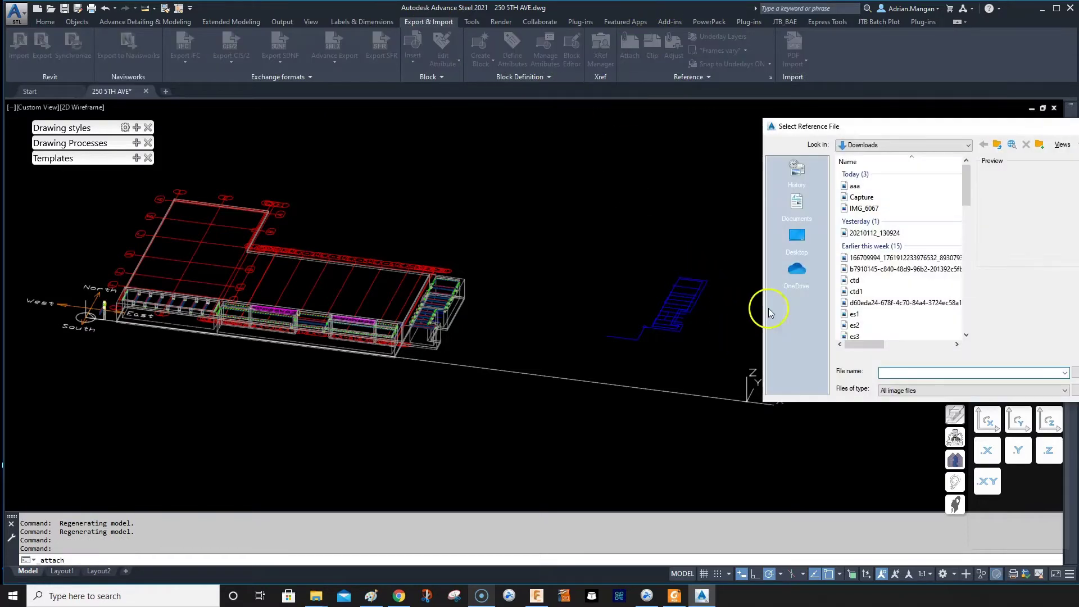
pyautogui.click(890, 145)
pyautogui.click(894, 209)
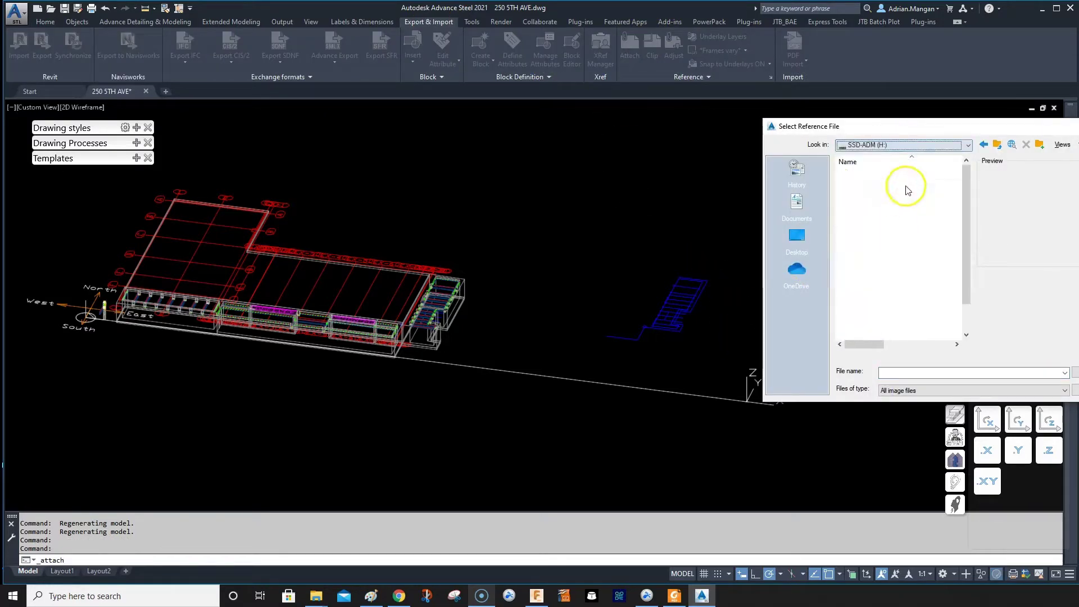
# - Navigate to AA-269_250 5TH AVE_PROLOGIC > Documents Received > re2505thaveapprovals_
pyautogui.doubleClick(887, 176)
pyautogui.doubleClick(887, 176)
pyautogui.scroll(-10, 894, 243)
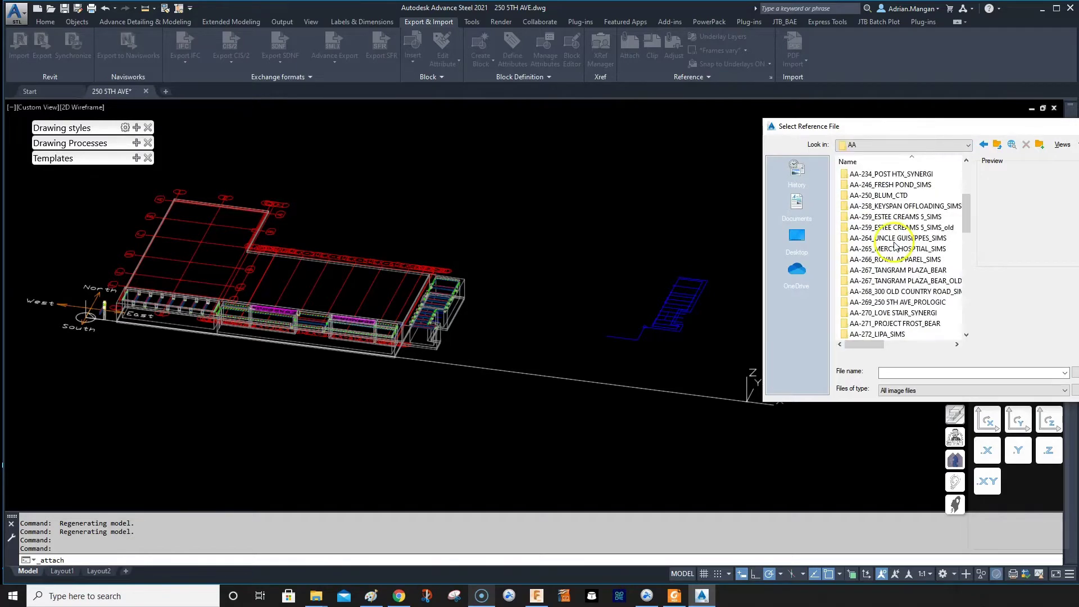
pyautogui.doubleClick(906, 239)
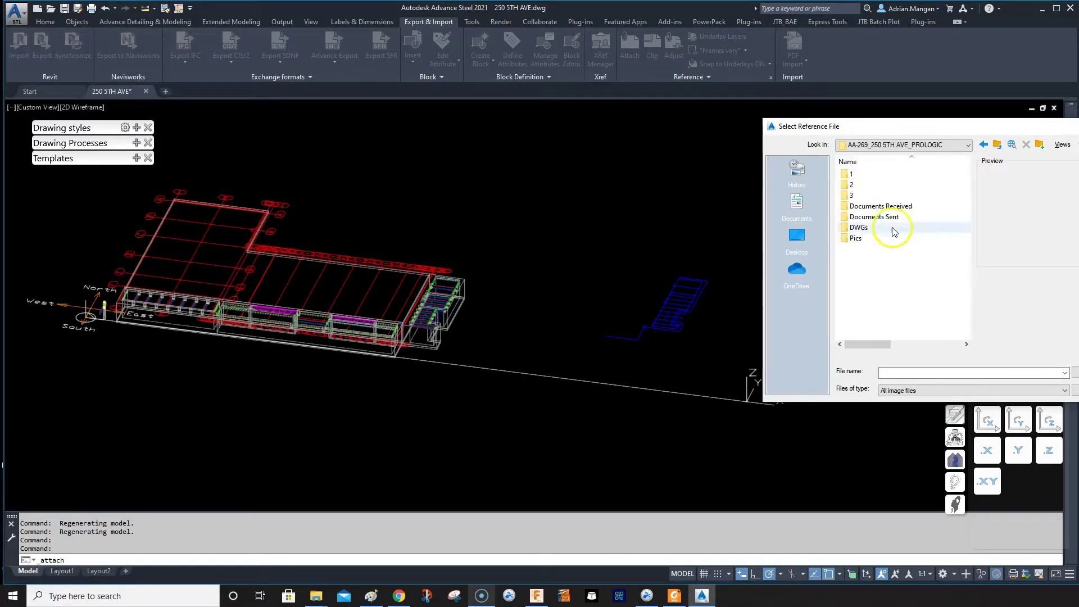
pyautogui.click(873, 207)
pyautogui.doubleClick(872, 206)
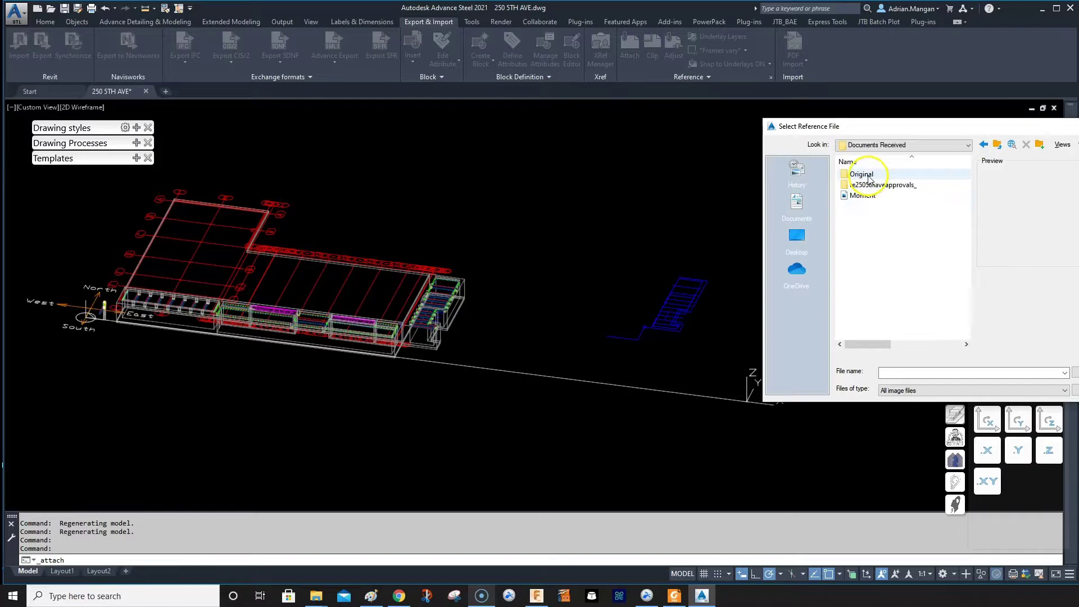
pyautogui.doubleClick(875, 186)
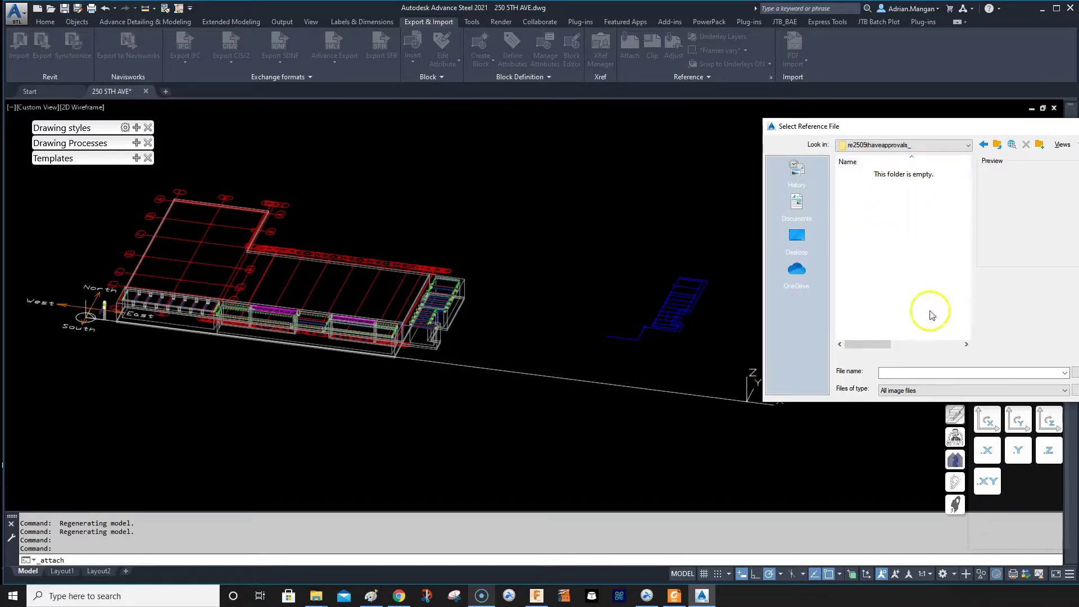
pyautogui.moveTo(934, 128); pyautogui.dragTo(792, 133)
# - Filter to PDF files and attach the 1ST FLOOR FRAMING PLAN PDF at the origin, scale 1
pyautogui.click(849, 392)
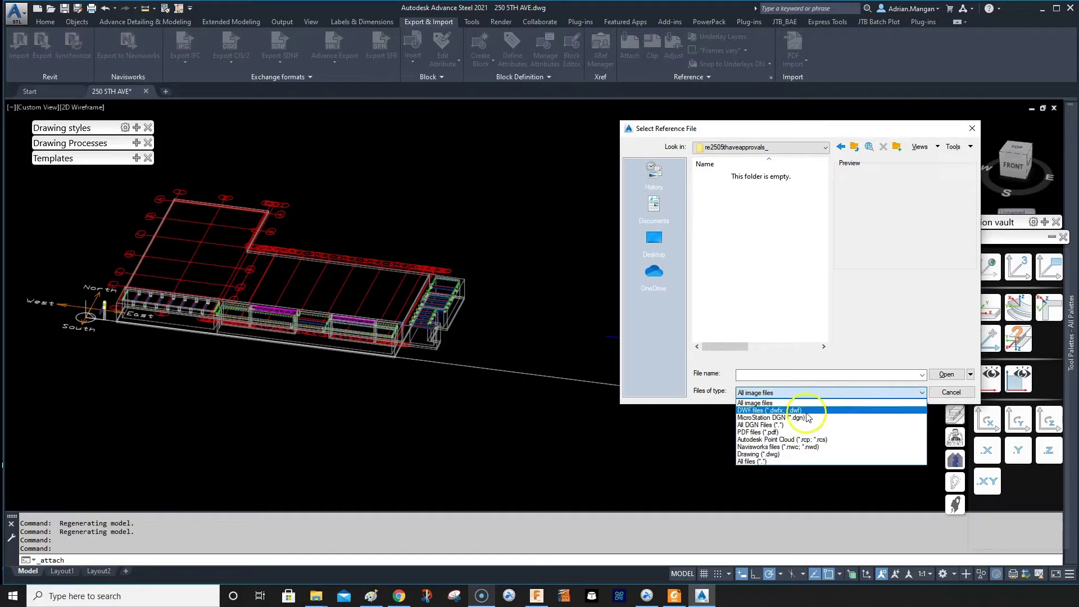
pyautogui.click(798, 432)
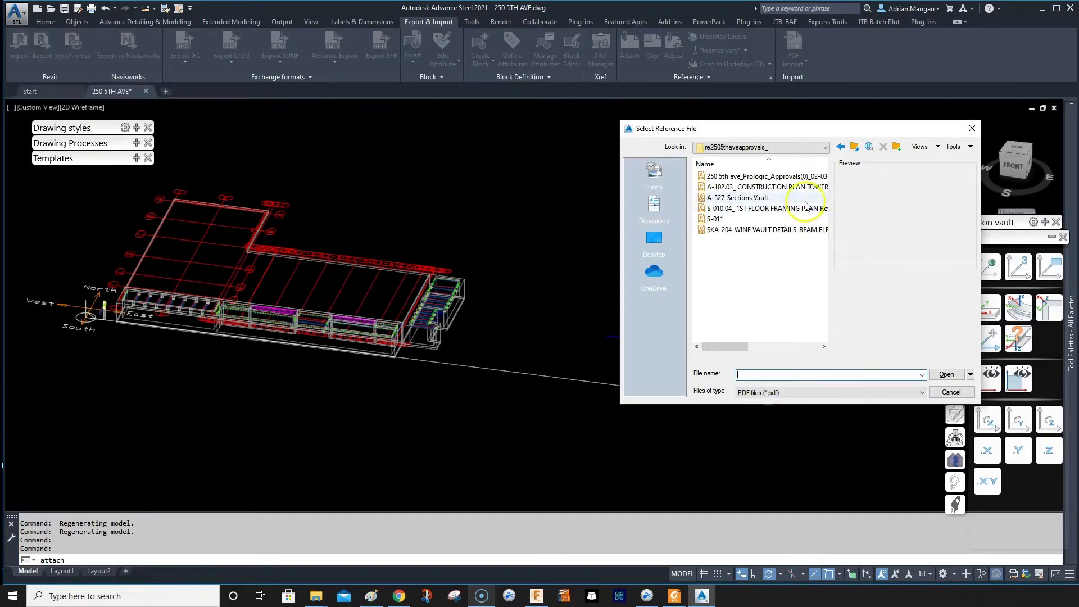
pyautogui.click(755, 210)
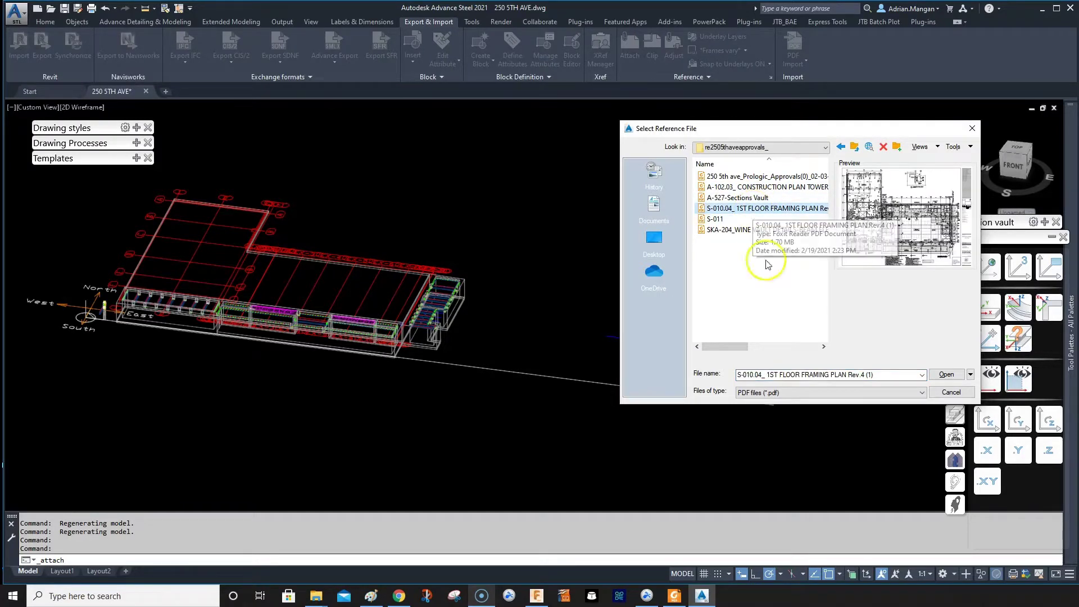
pyautogui.click(941, 380)
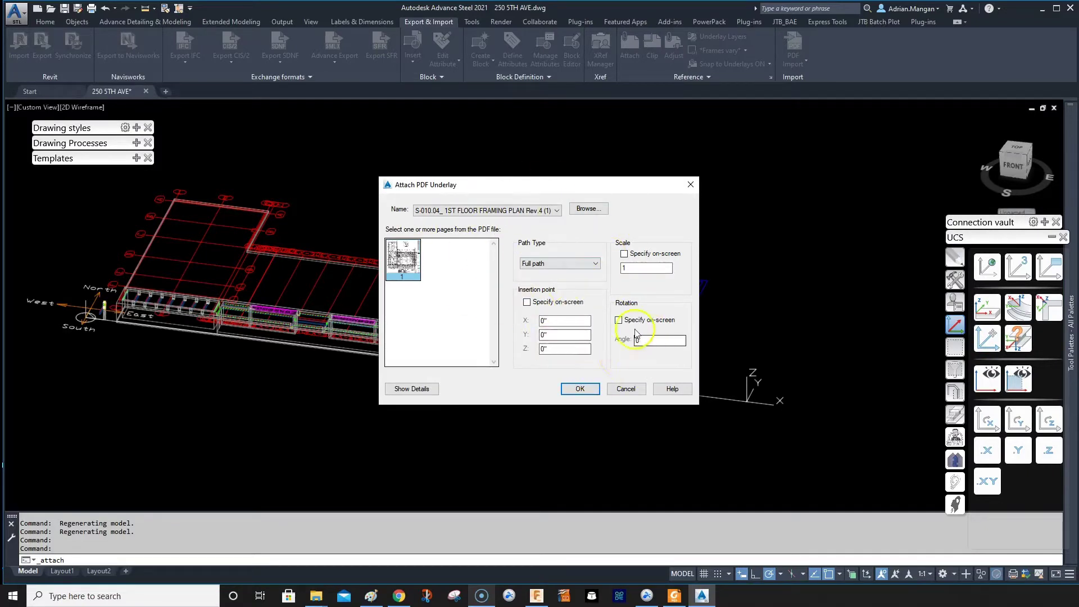
pyautogui.click(582, 390)
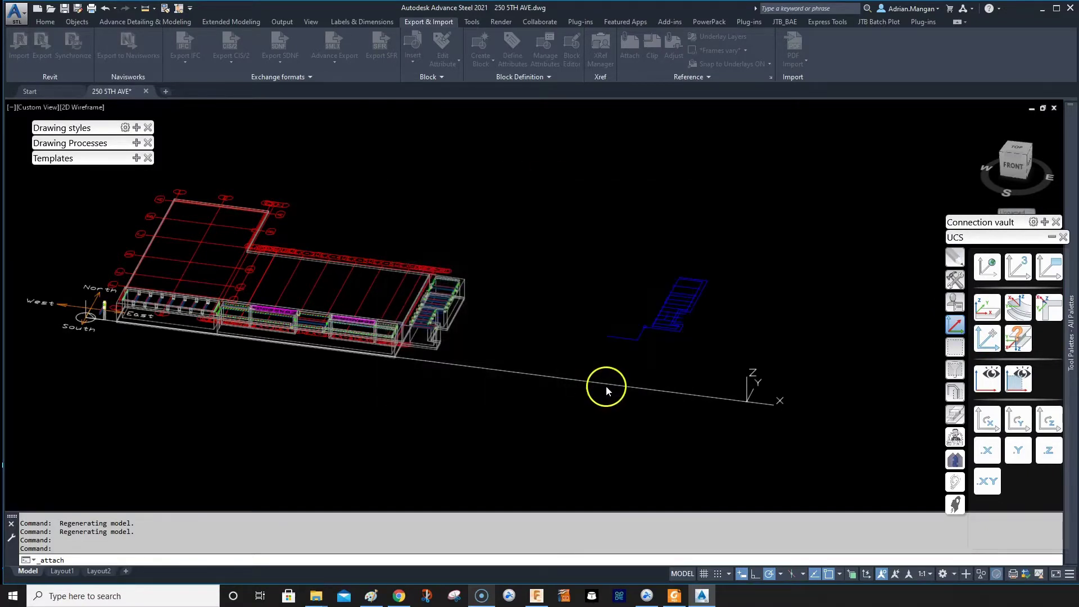
pyautogui.click(681, 395)
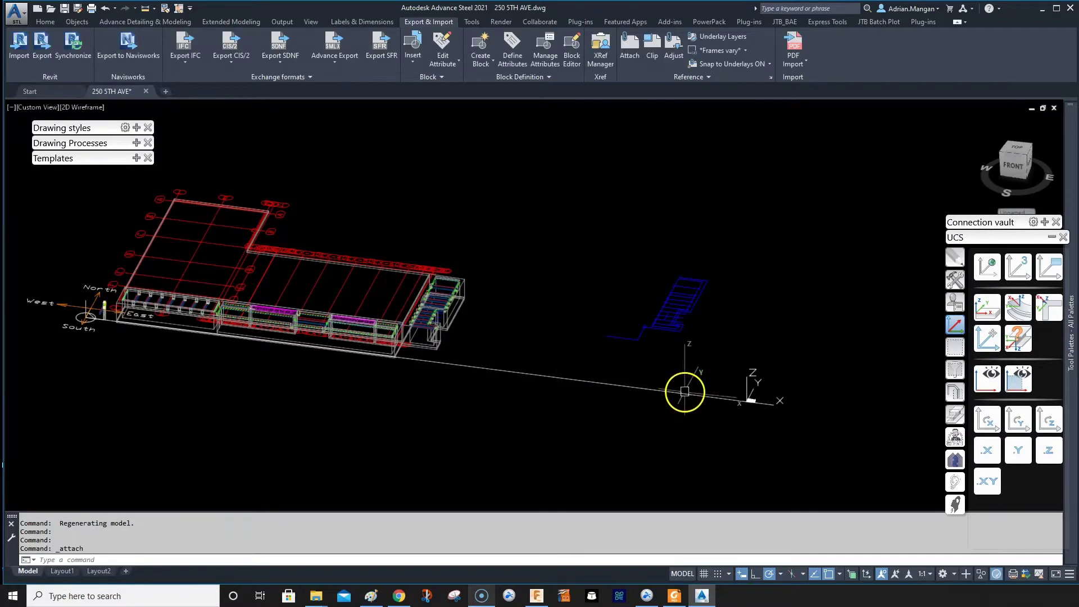
# - Switch to a top plan view, select the framing plan PDF underlay, and return to the Home tools
pyautogui.moveTo(1012, 155); pyautogui.dragTo(1020, 151)
pyautogui.click(1019, 149)
pyautogui.scroll(2, 730, 355)
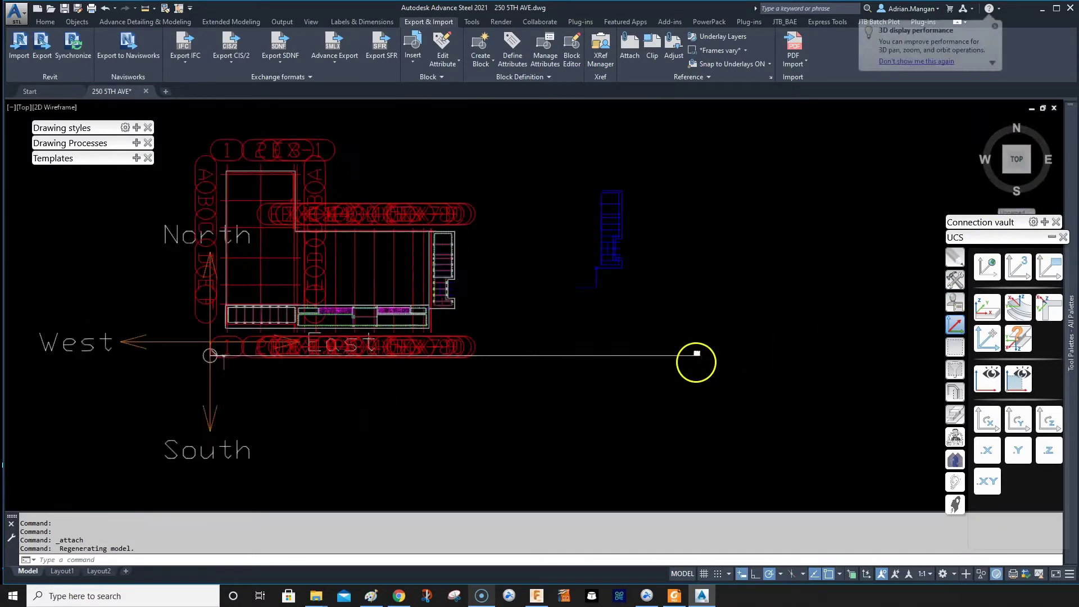
pyautogui.scroll(-5, 725, 309)
pyautogui.scroll(3, 725, 309)
pyautogui.click(735, 263)
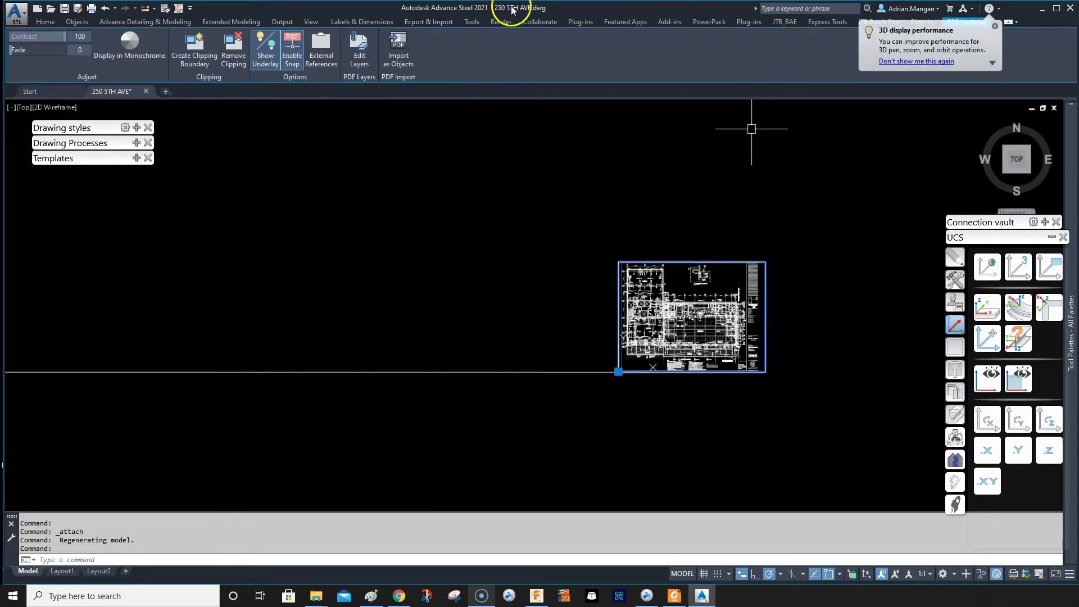
pyautogui.click(45, 23)
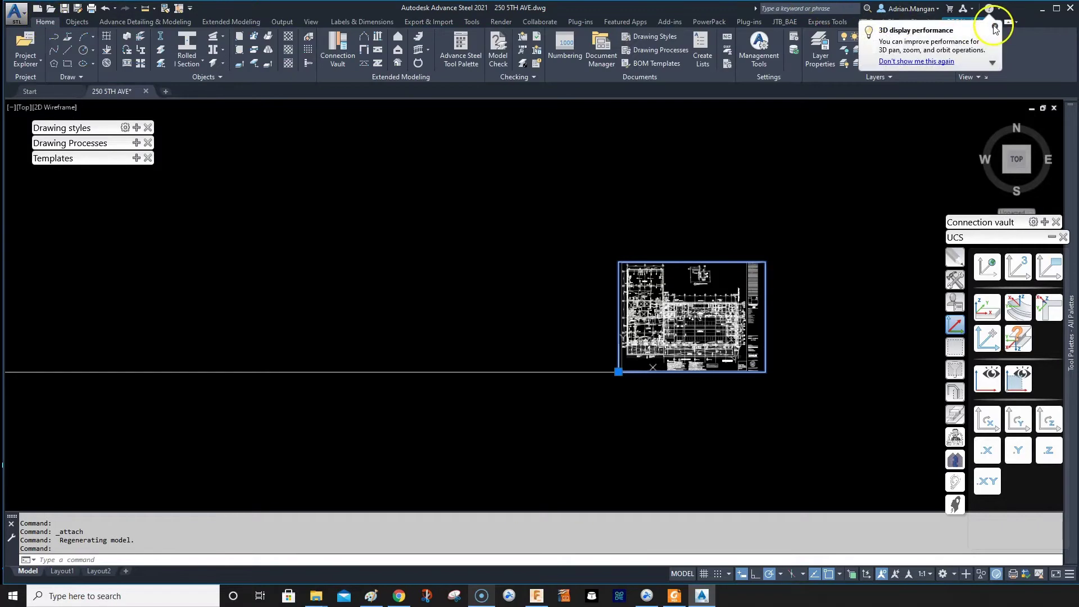
# - Move the underlay to the PDF layer, dismiss the hidden-underlay warning, and turn PDF back on
pyautogui.click(919, 38)
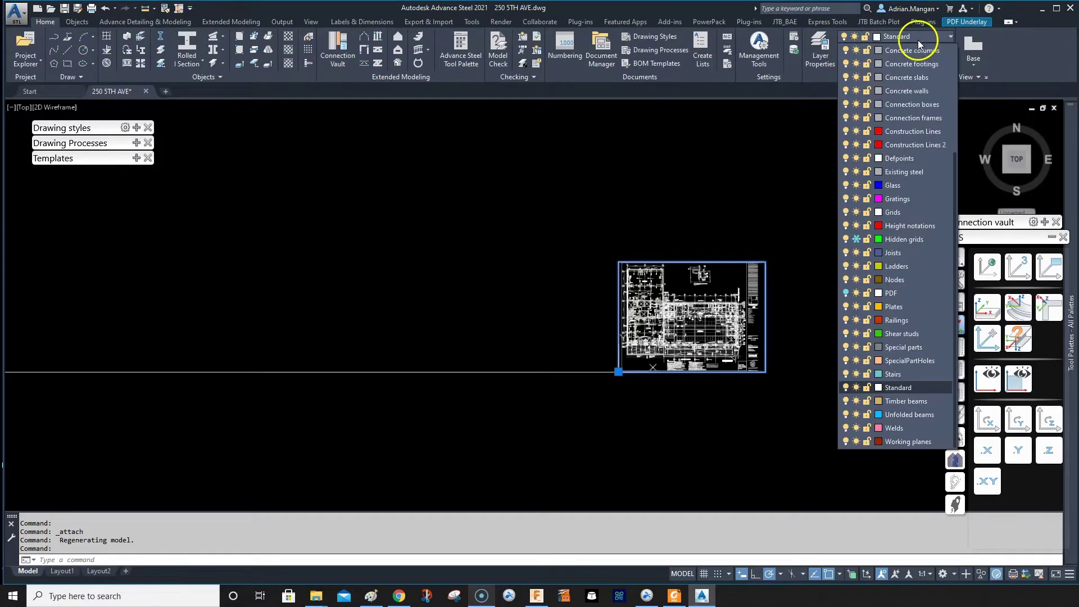
pyautogui.click(894, 293)
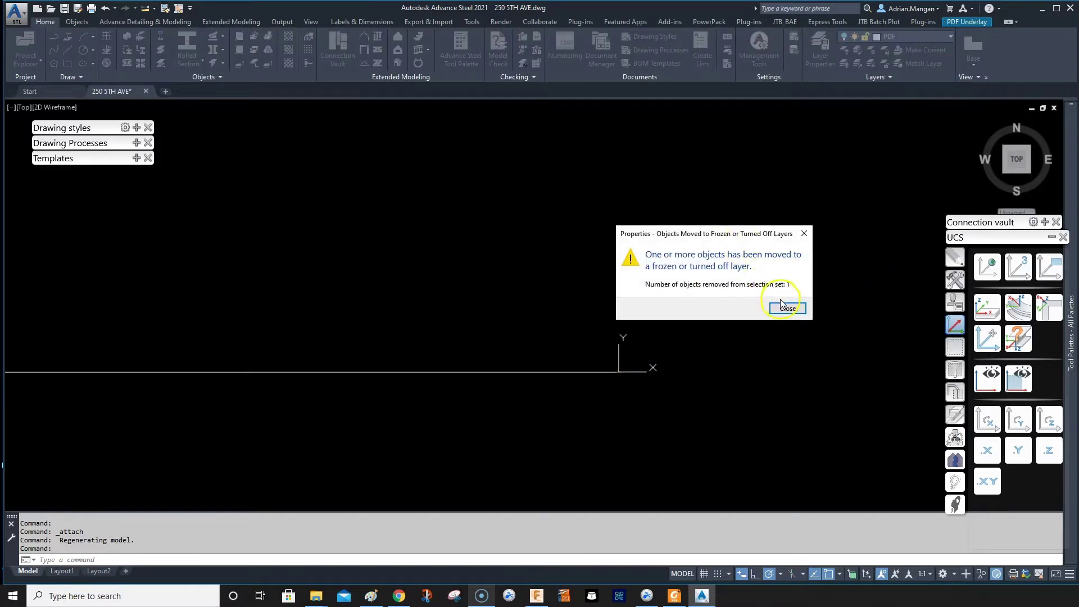
pyautogui.click(785, 307)
pyautogui.click(946, 35)
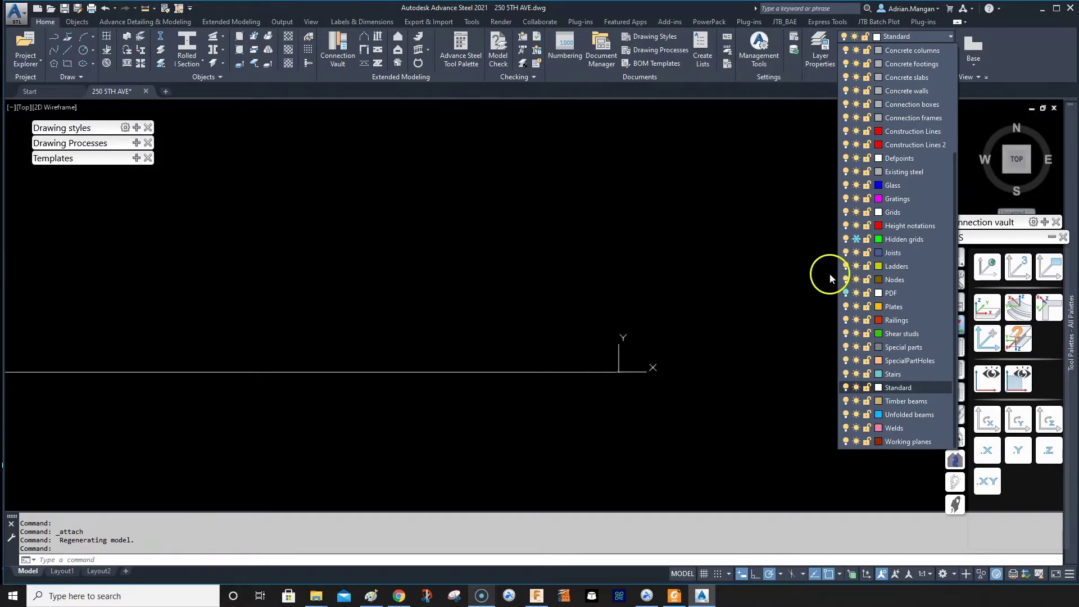
pyautogui.click(846, 293)
pyautogui.scroll(-5, 678, 229)
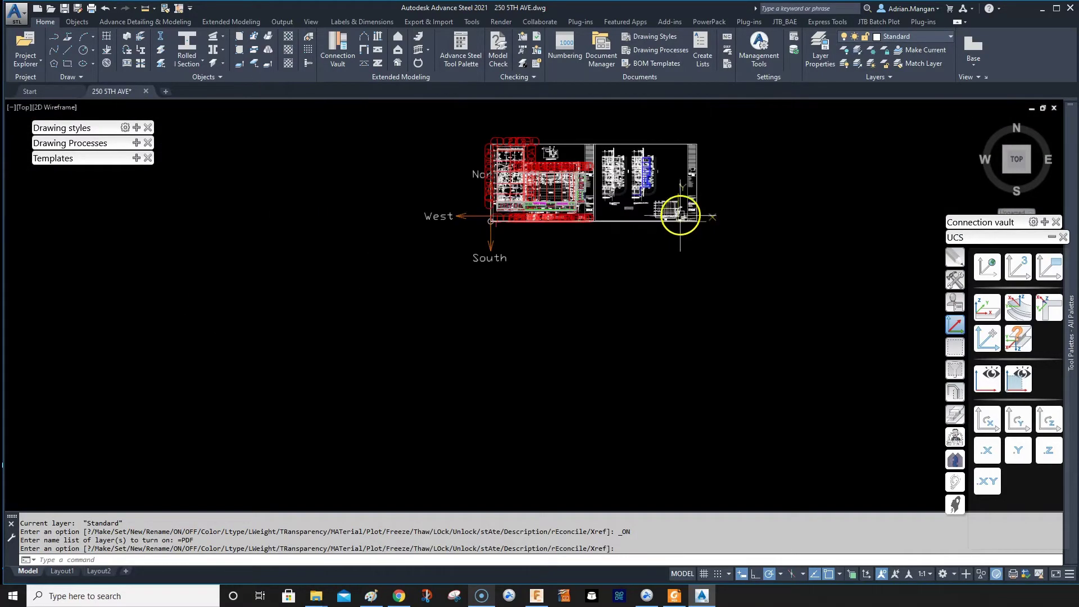
pyautogui.scroll(5, 680, 214)
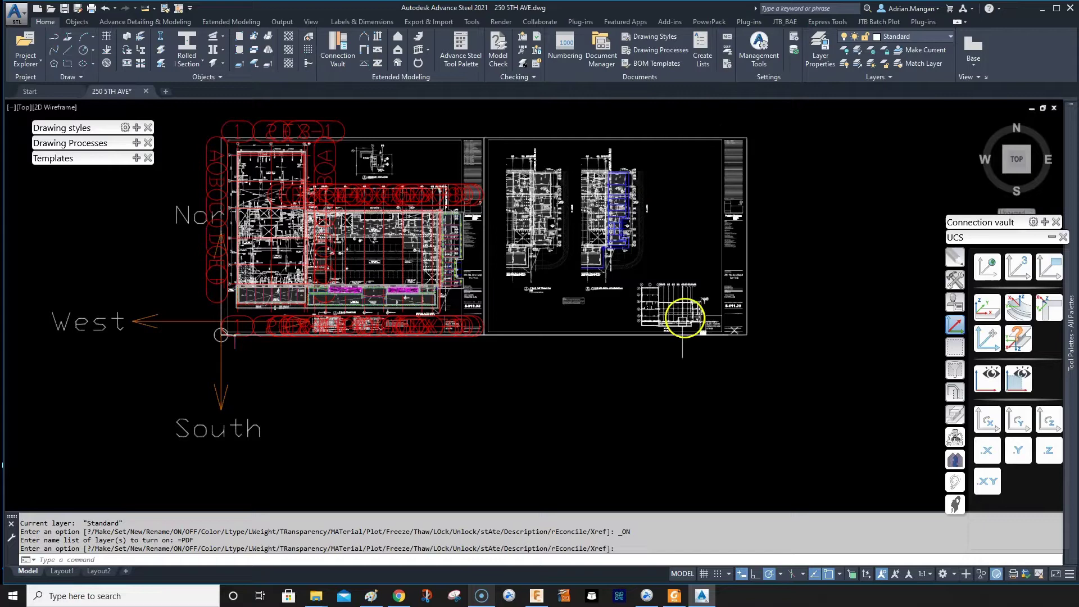
pyautogui.scroll(3, 685, 318)
# - In the Layer Properties Manager, add a new layer named PDF2 beside the PDF layer
pyautogui.scroll(3, 698, 337)
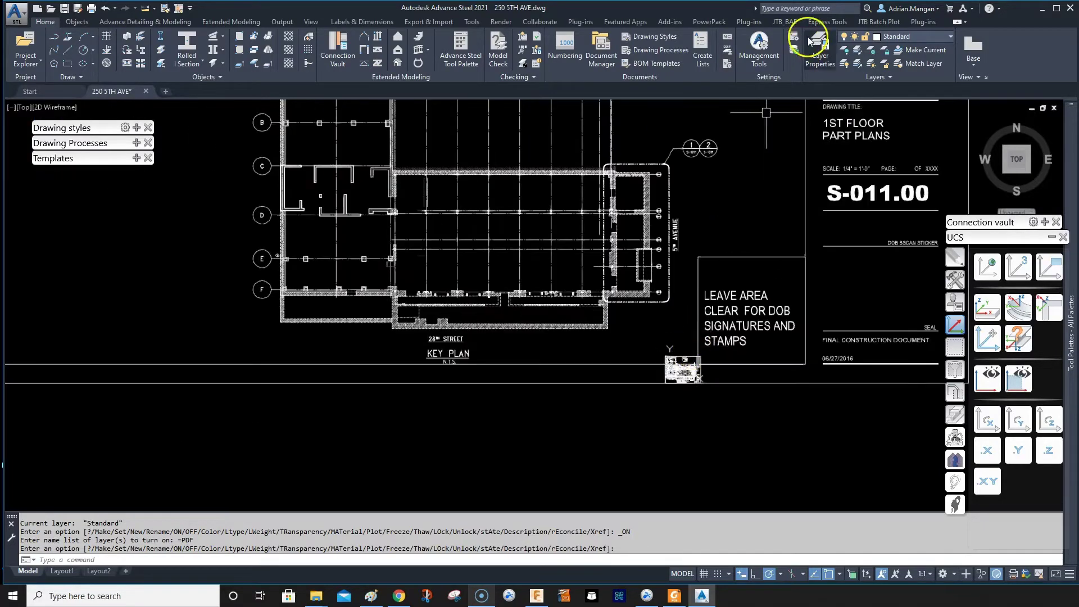
pyautogui.click(820, 50)
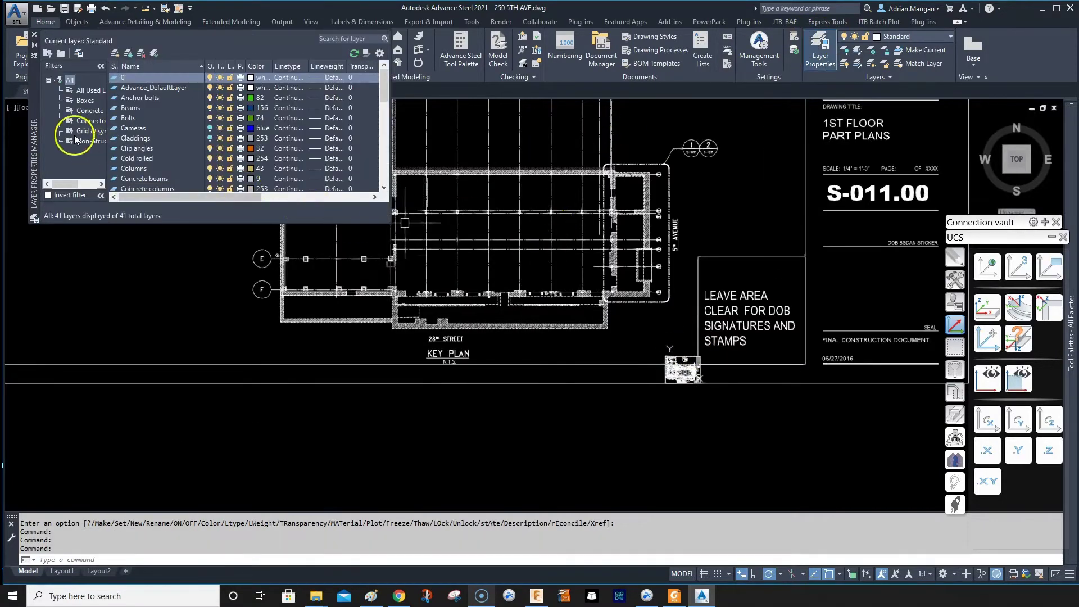
pyautogui.scroll(-8, 117, 137)
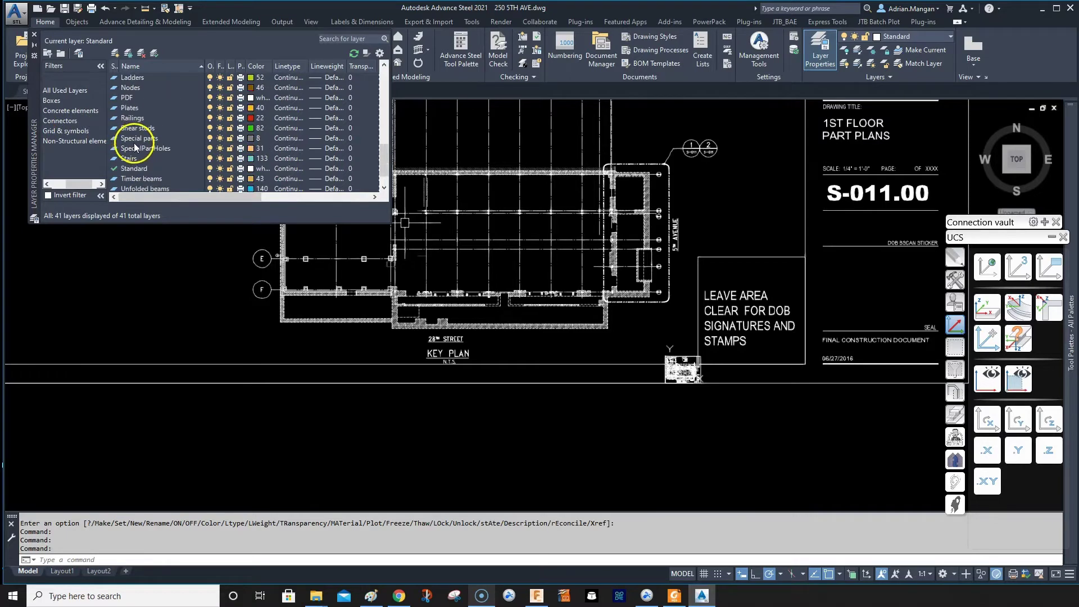
pyautogui.click(134, 99)
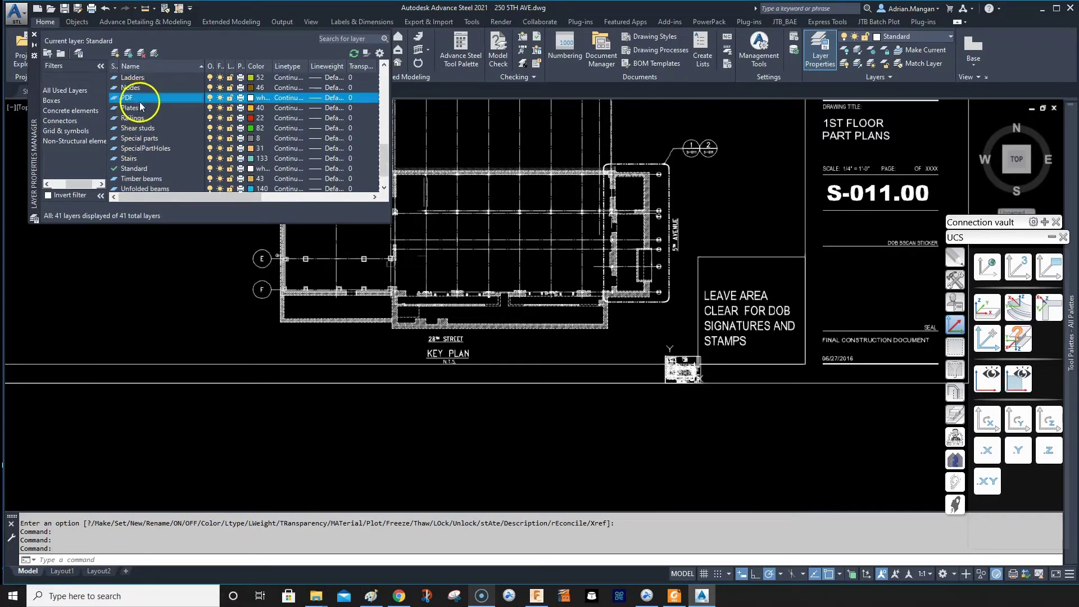
pyautogui.click(115, 52)
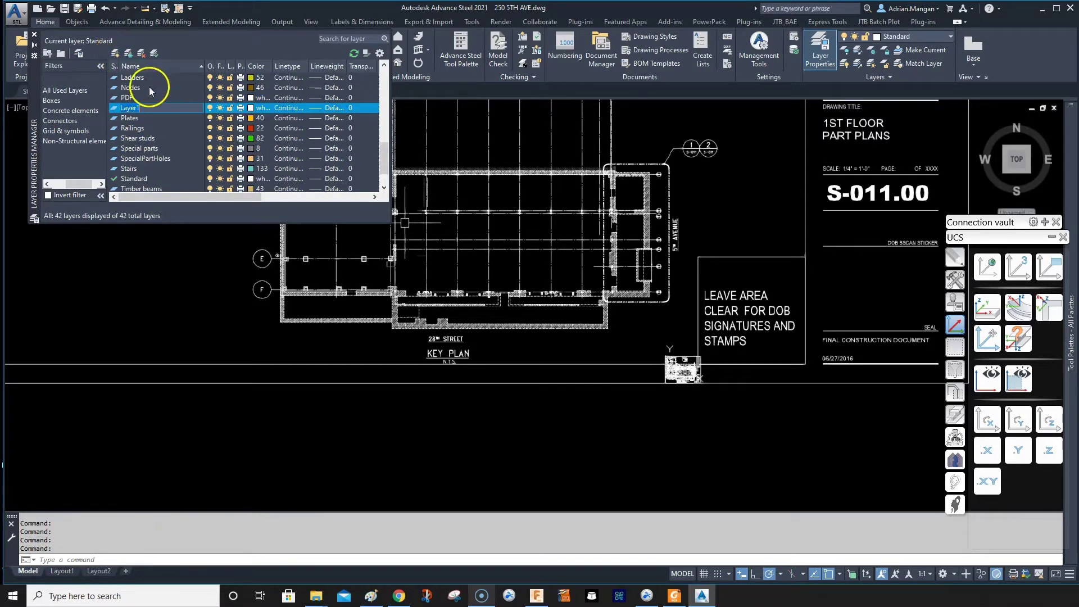
pyautogui.write('PDF2')
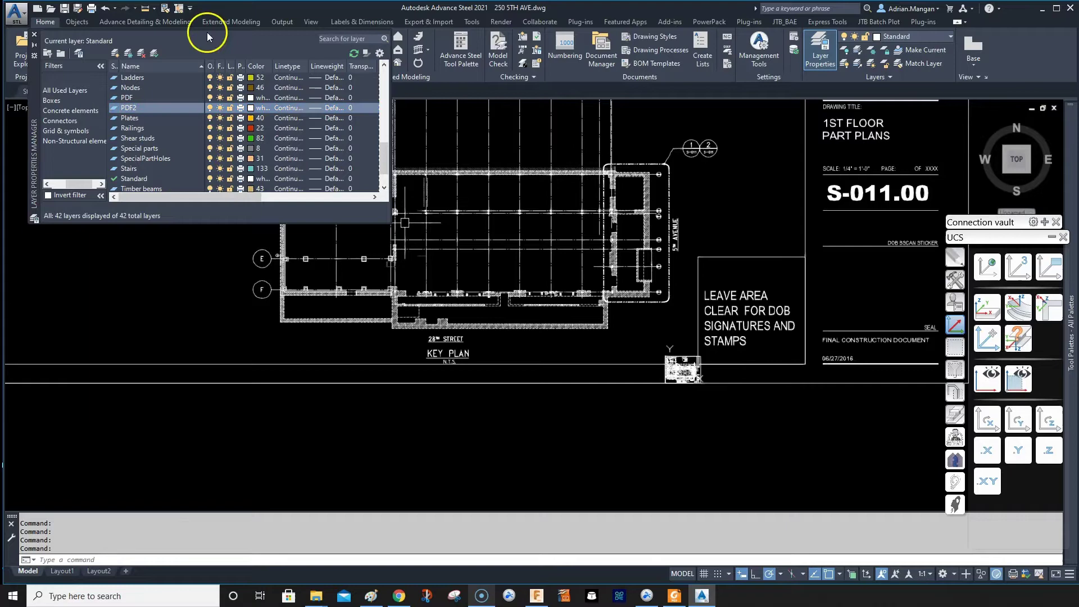
# - Move the small underlay near STAMPS onto layer PDF2, then switch the PDF layer off
pyautogui.click(33, 36)
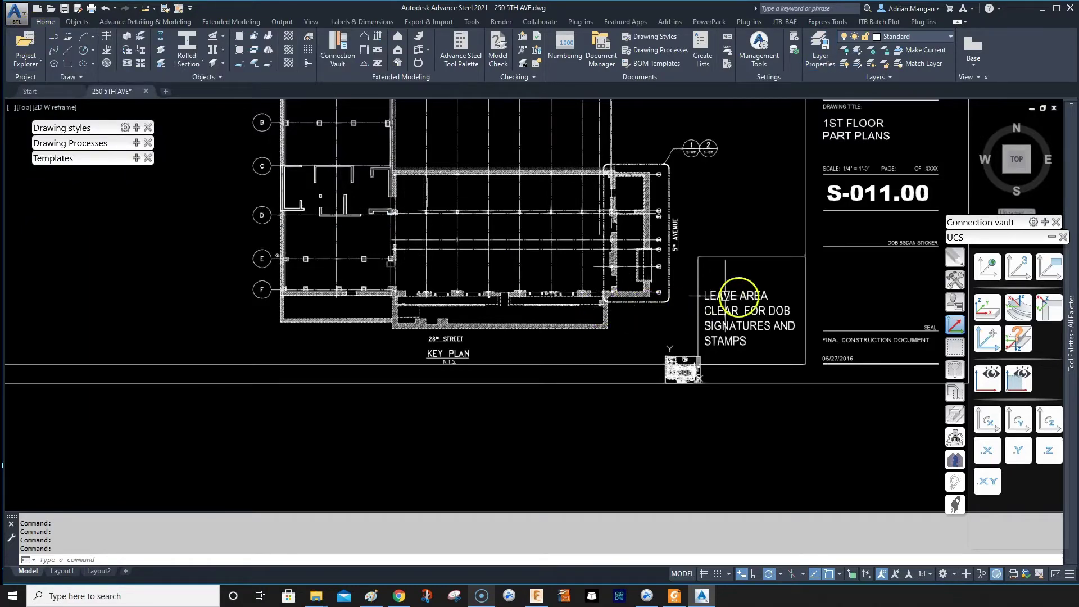
pyautogui.click(690, 356)
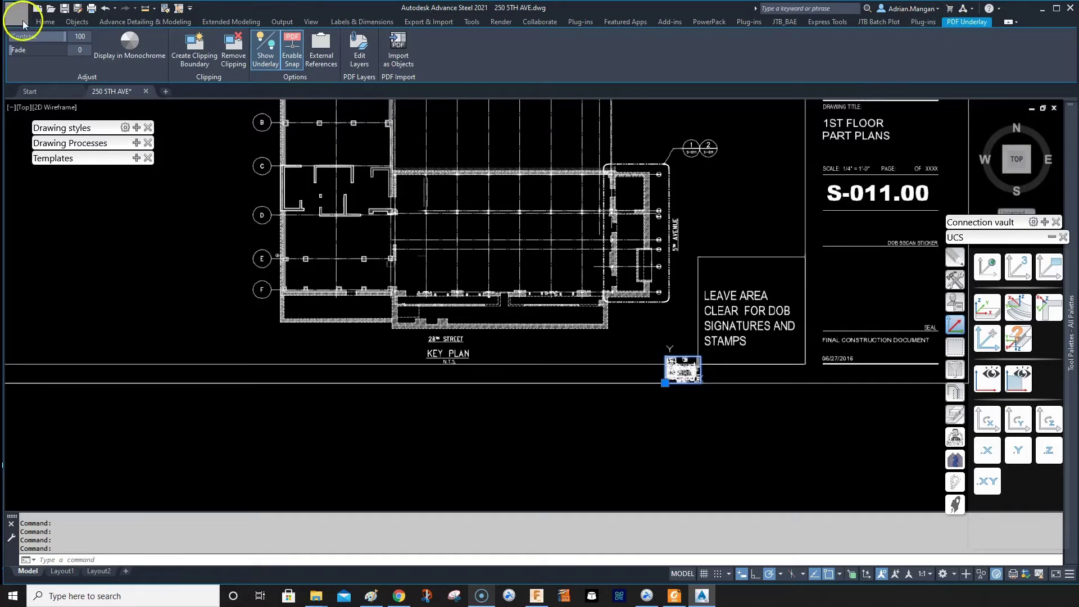
pyautogui.click(45, 23)
pyautogui.click(942, 38)
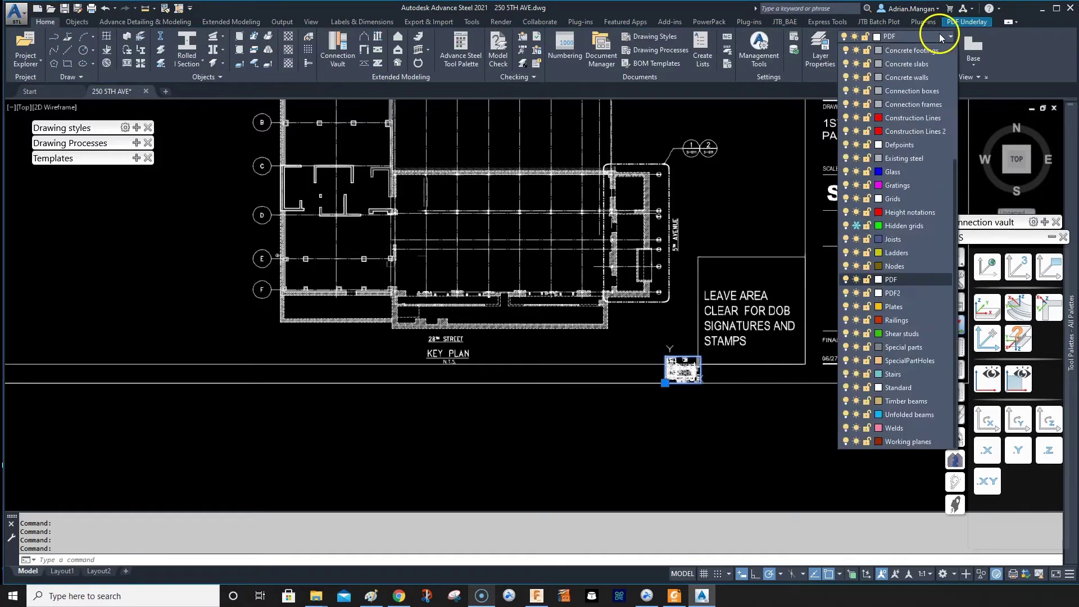
pyautogui.click(893, 285)
pyautogui.press('Escape')
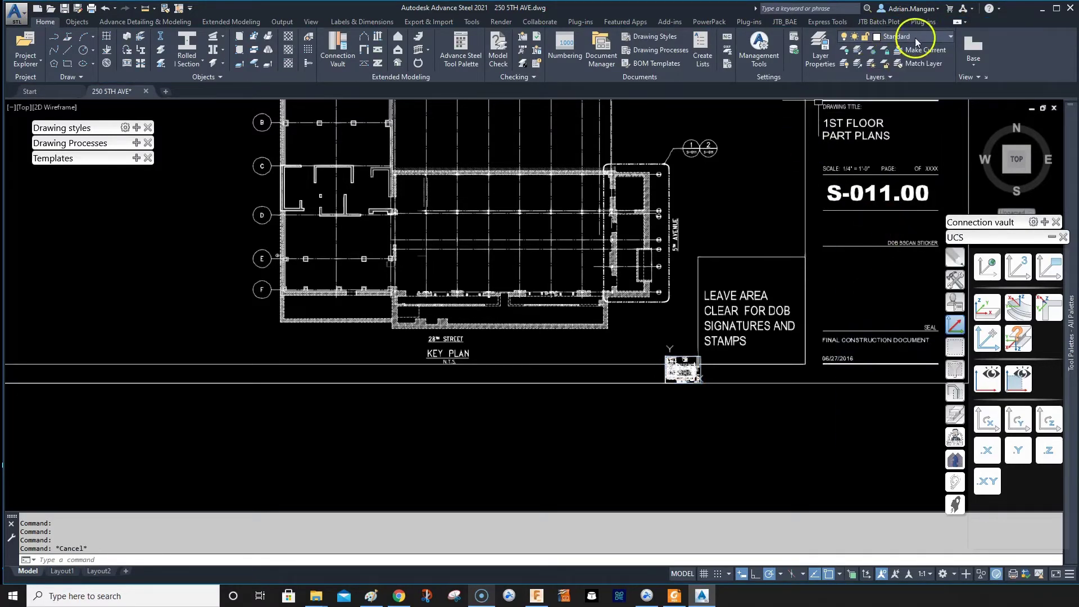
pyautogui.click(932, 36)
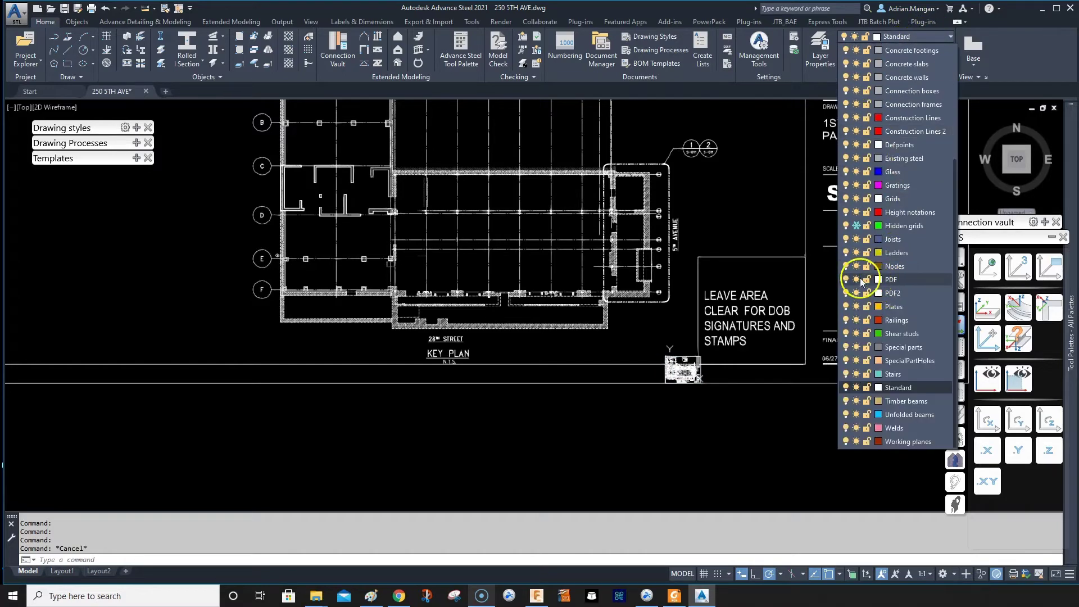
pyautogui.click(847, 281)
# - Zoom and pan across the S-010.04 1ST FLOOR FRAMING PLAN sheet to inspect it
pyautogui.scroll(10, 683, 377)
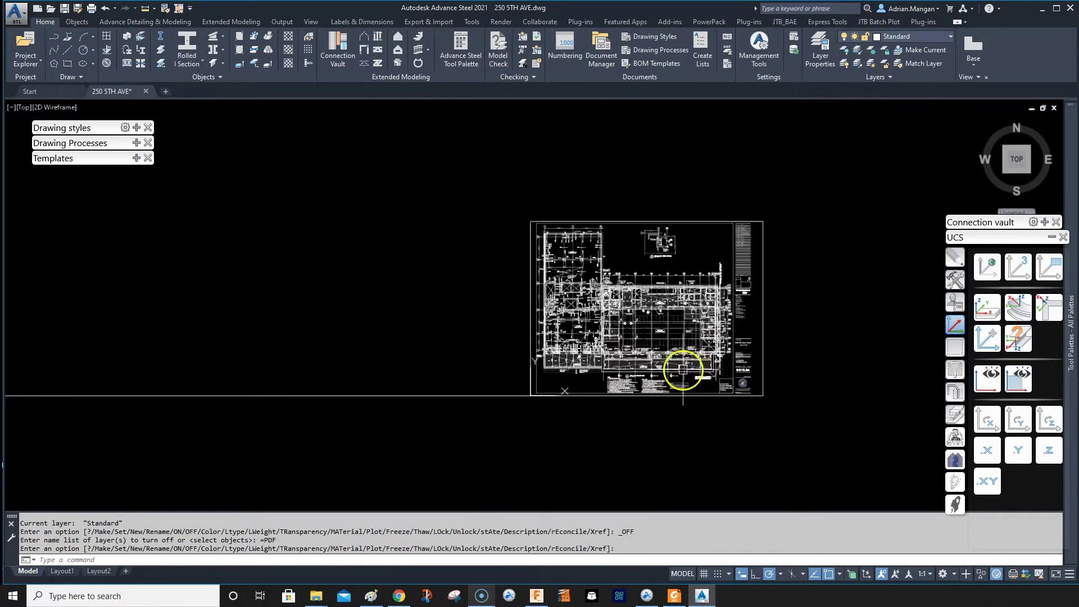
pyautogui.scroll(8, 609, 391)
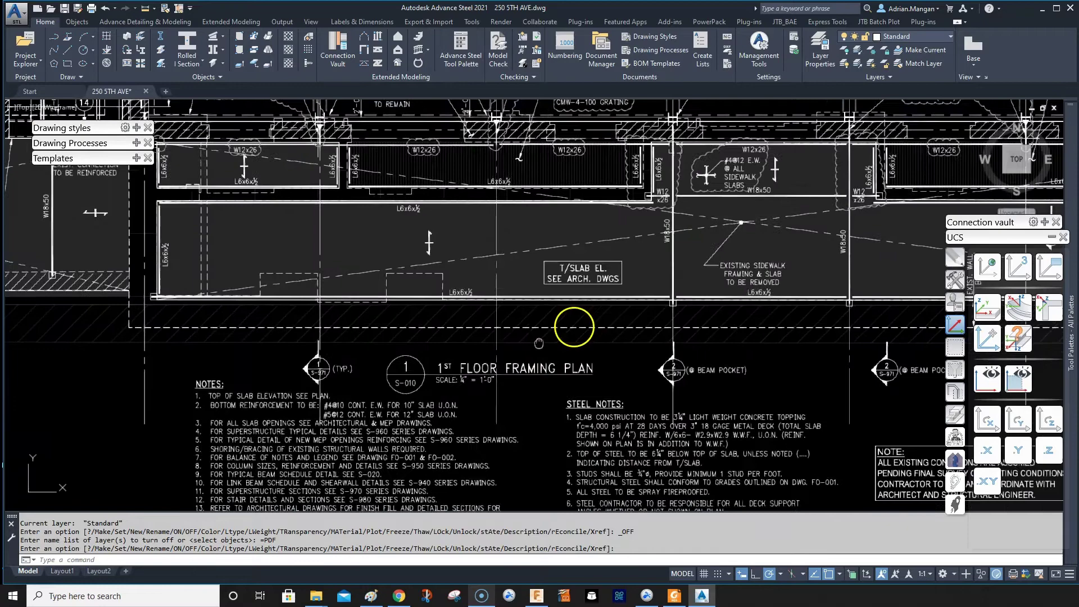
pyautogui.scroll(3, 541, 326)
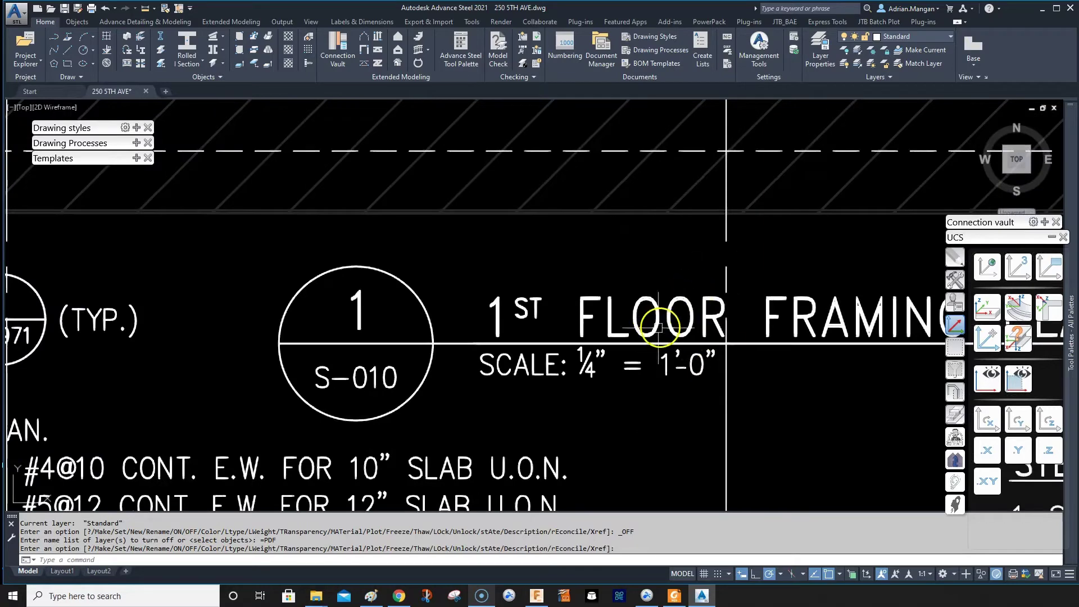
pyautogui.scroll(2, 658, 326)
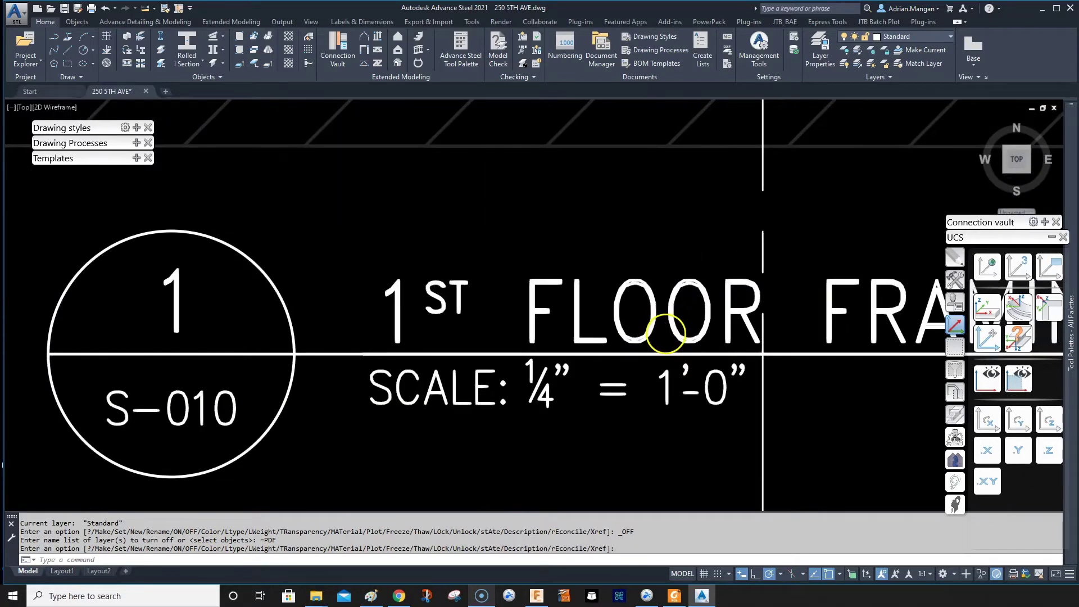
pyautogui.scroll(-10, 652, 335)
pyautogui.scroll(6, 632, 333)
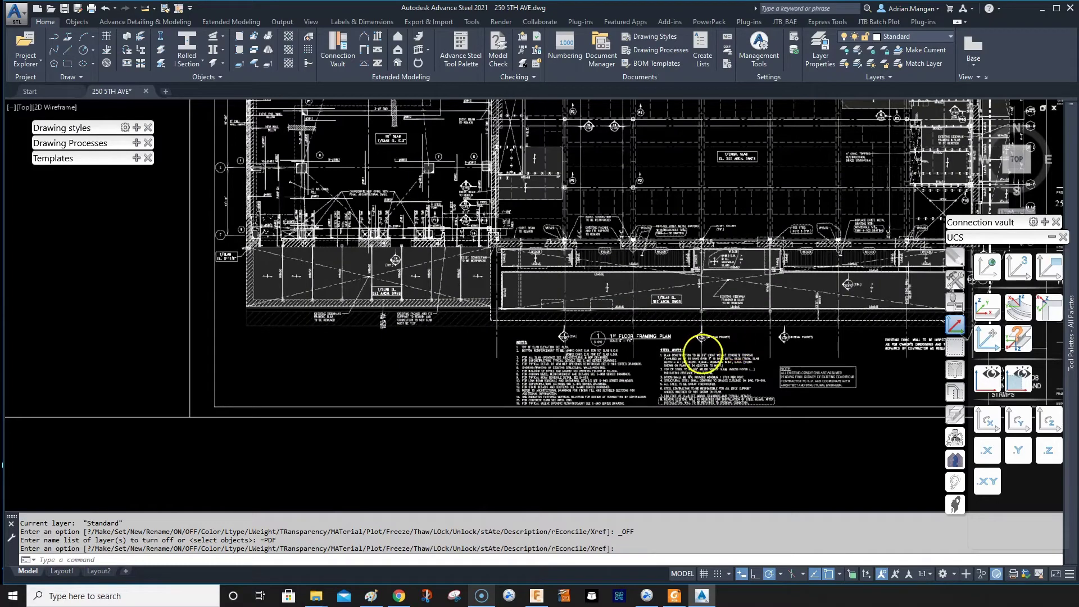
pyautogui.scroll(2, 700, 352)
pyautogui.scroll(-5, 697, 346)
pyautogui.moveTo(783, 349); pyautogui.dragTo(694, 391, button='middle')
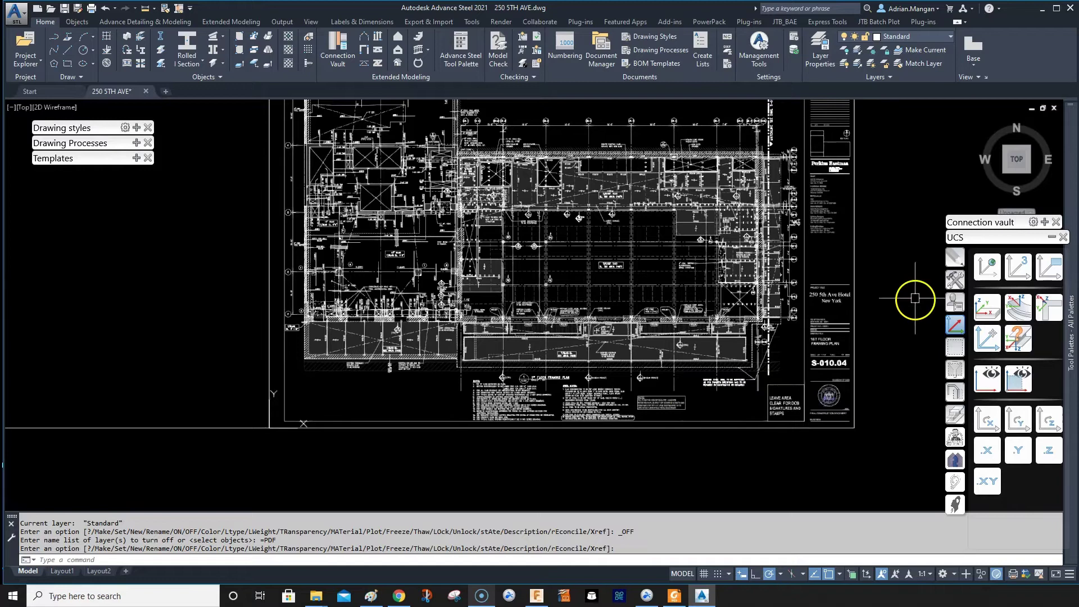
# - Scale the framing plan underlay by a factor of 48 from the sheet's lower-left corner
pyautogui.press('Return')
pyautogui.click(855, 357)
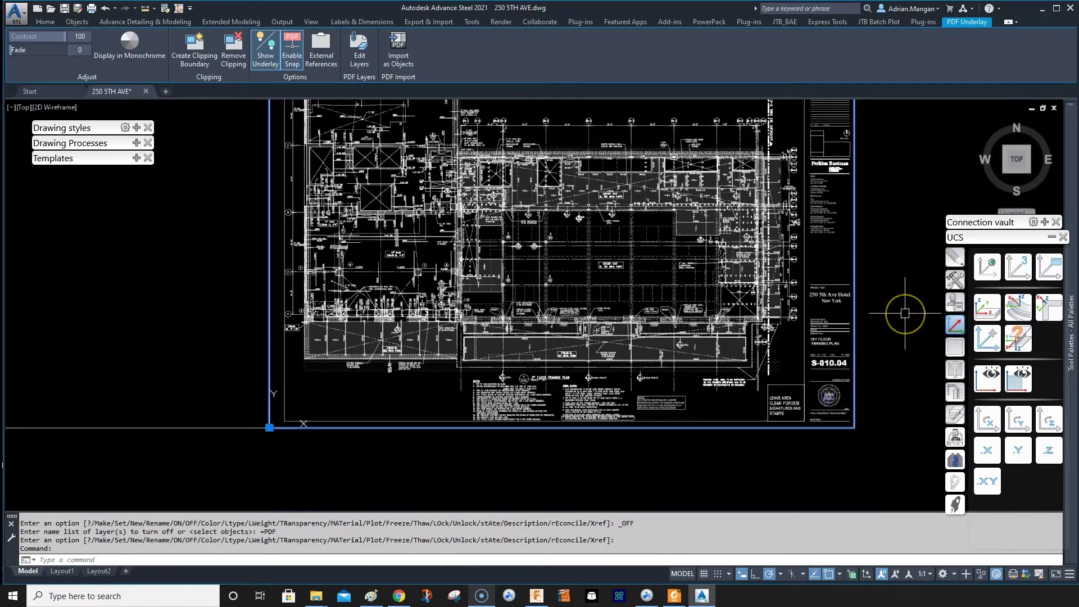
pyautogui.rightClick(905, 313)
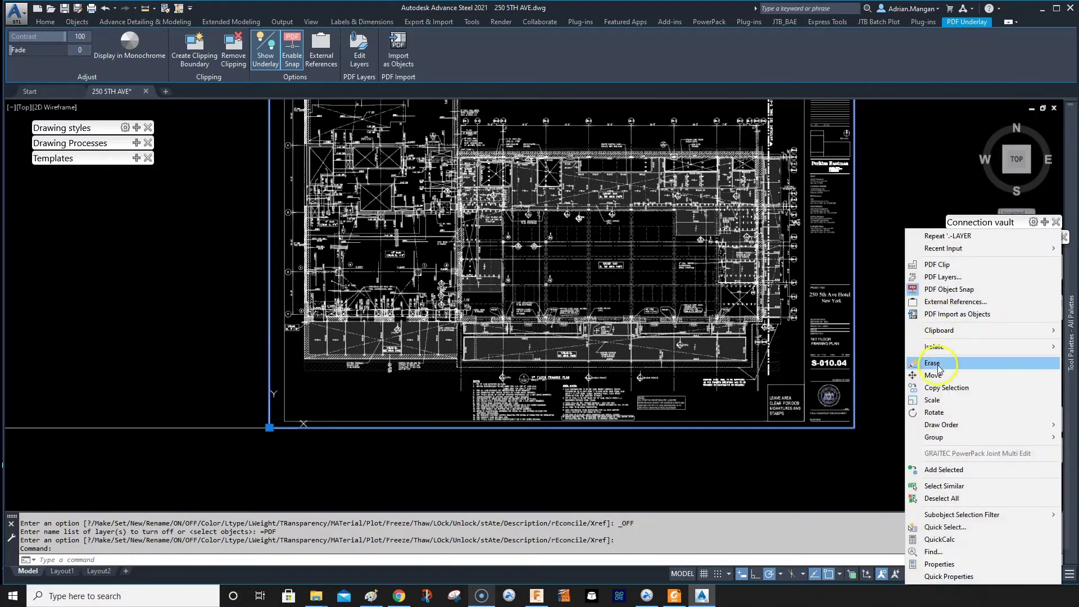
pyautogui.click(933, 400)
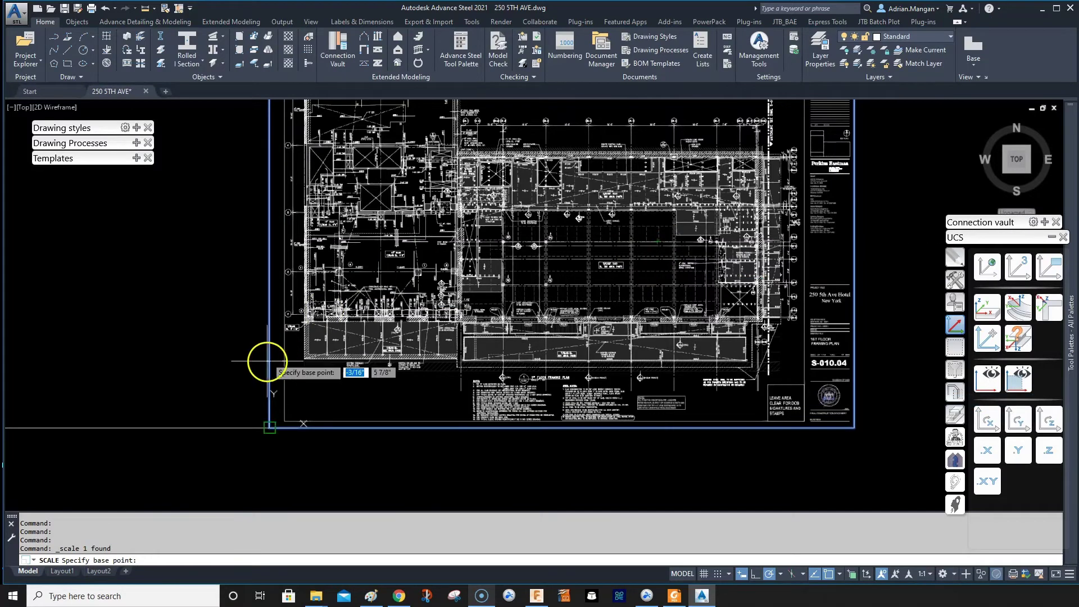
pyautogui.click(270, 428)
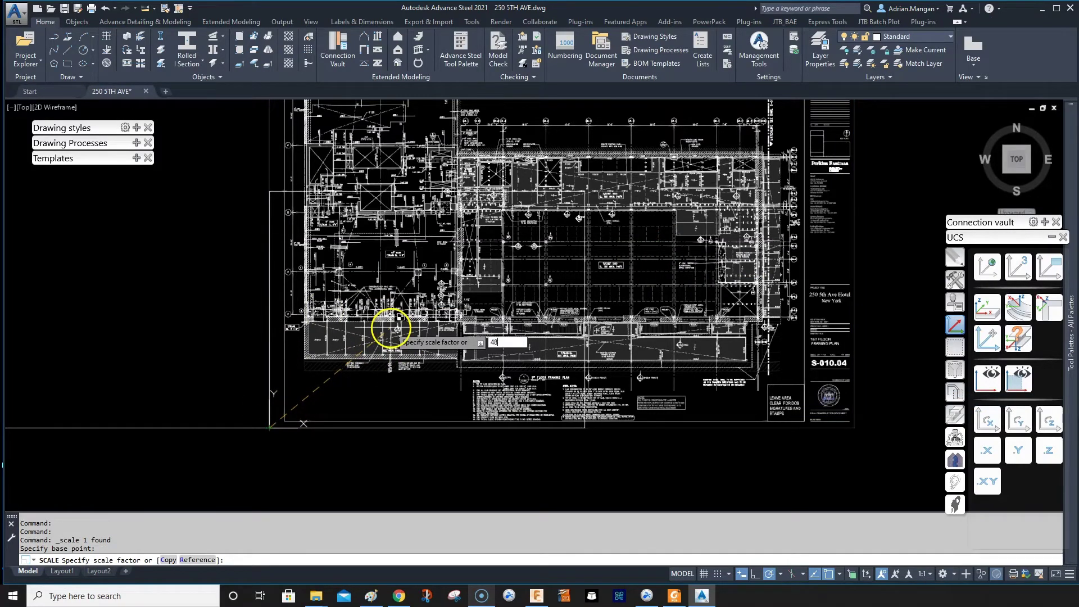
pyautogui.press('Return')
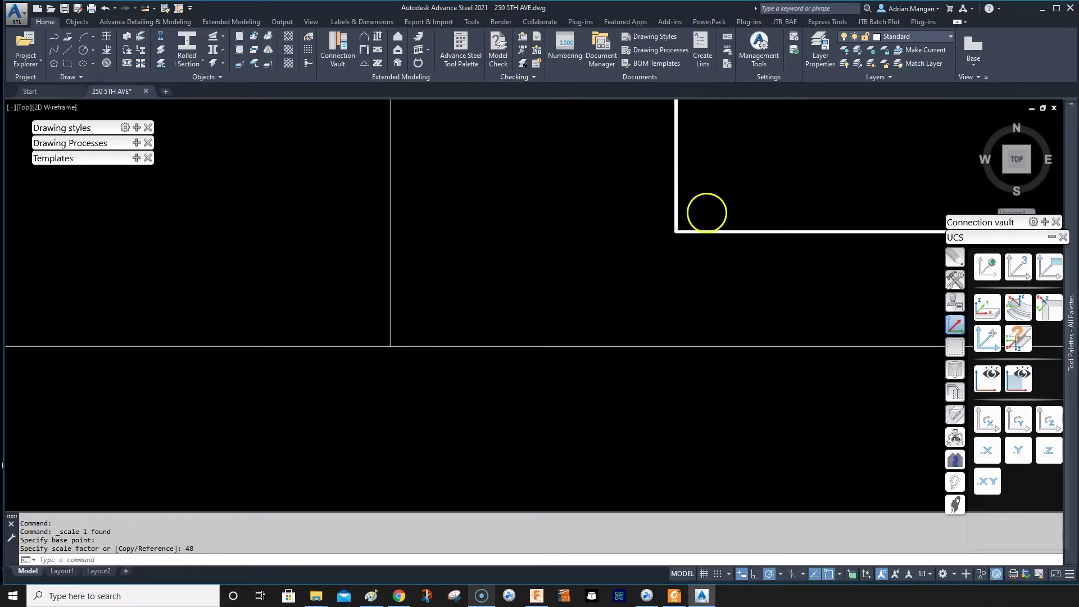
# - Pan and zoom around the enlarged plan's notes, title block and grid lines EX-E and EX-F
pyautogui.scroll(-6, 707, 213)
pyautogui.moveTo(598, 264)
pyautogui.mouseDown(button='middle')
pyautogui.moveTo(541, 491)
pyautogui.moveTo(561, 386)
pyautogui.mouseUp(button='middle')
pyautogui.scroll(-2, 561, 248)
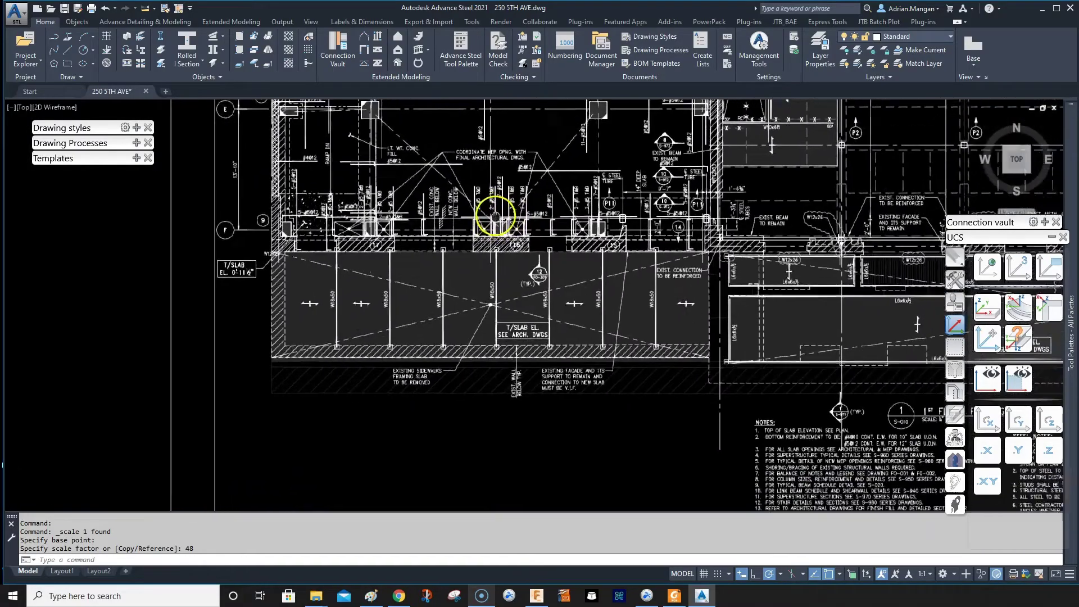
pyautogui.moveTo(496, 215); pyautogui.dragTo(234, 161, button='middle')
pyautogui.moveTo(492, 219); pyautogui.dragTo(52, 241, button='middle')
pyautogui.moveTo(554, 246); pyautogui.dragTo(231, 429, button='middle')
pyautogui.moveTo(534, 213); pyautogui.dragTo(537, 320, button='middle')
pyautogui.scroll(5, 694, 260)
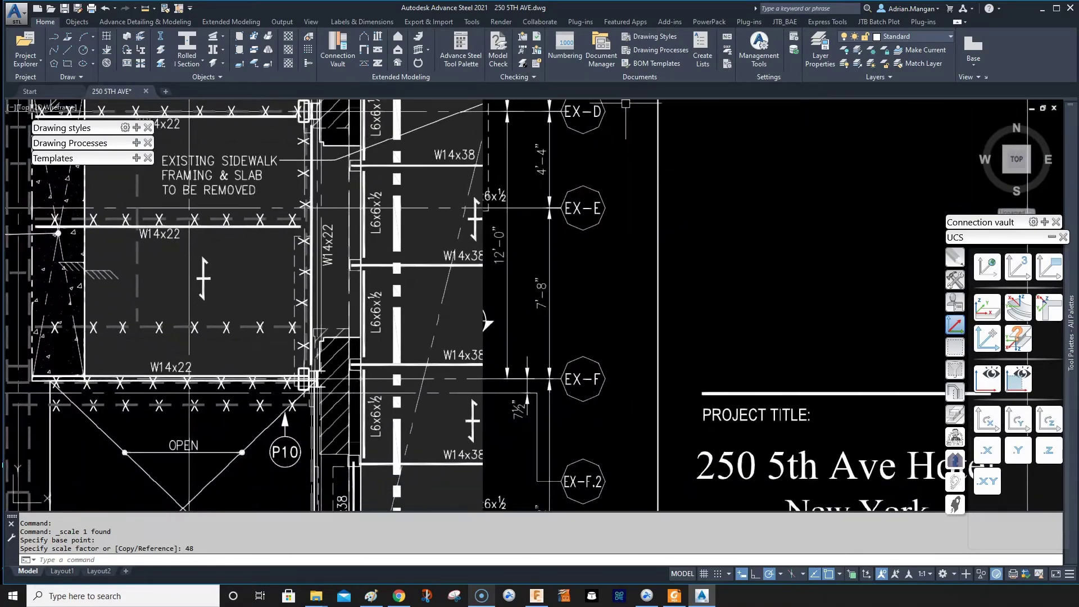
# - Measure the distance between grid lines EX-E and EX-F, confirming it reads 7'-8"
pyautogui.click(147, 9)
pyautogui.click(149, 24)
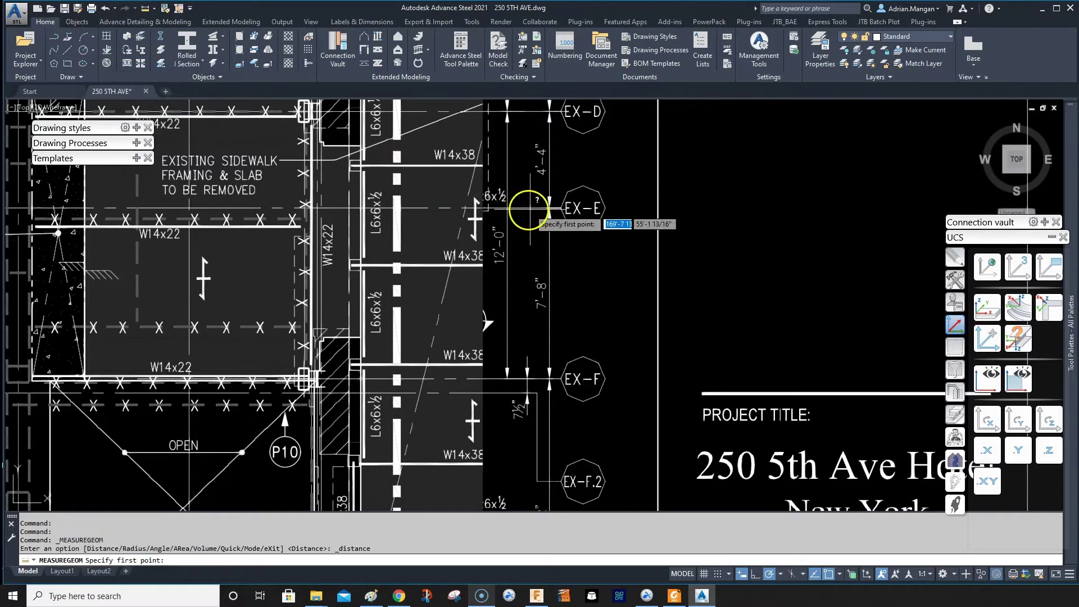
pyautogui.click(546, 208)
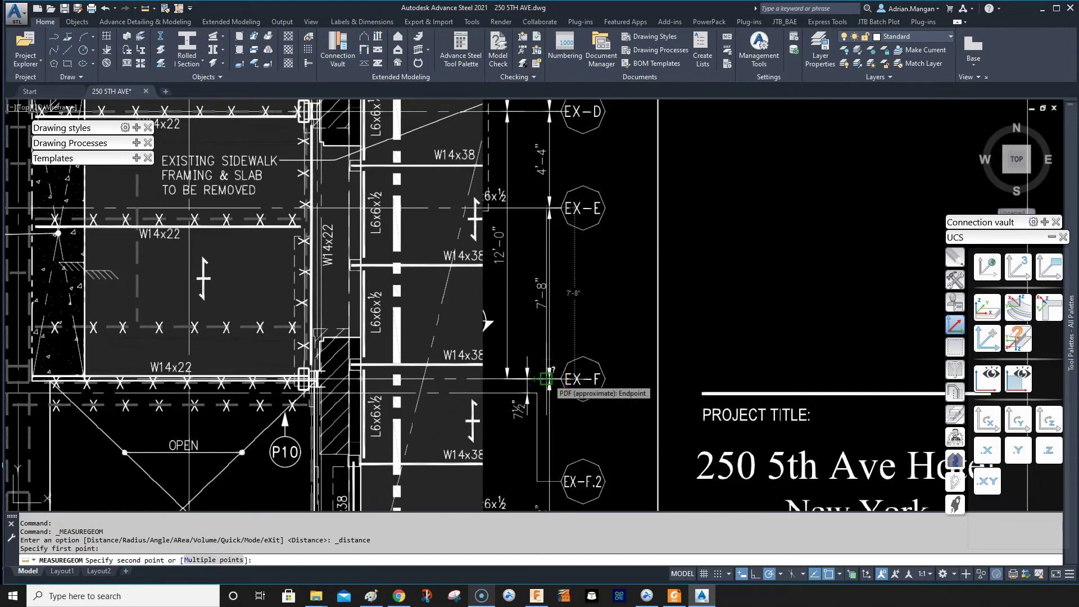
pyautogui.click(553, 369)
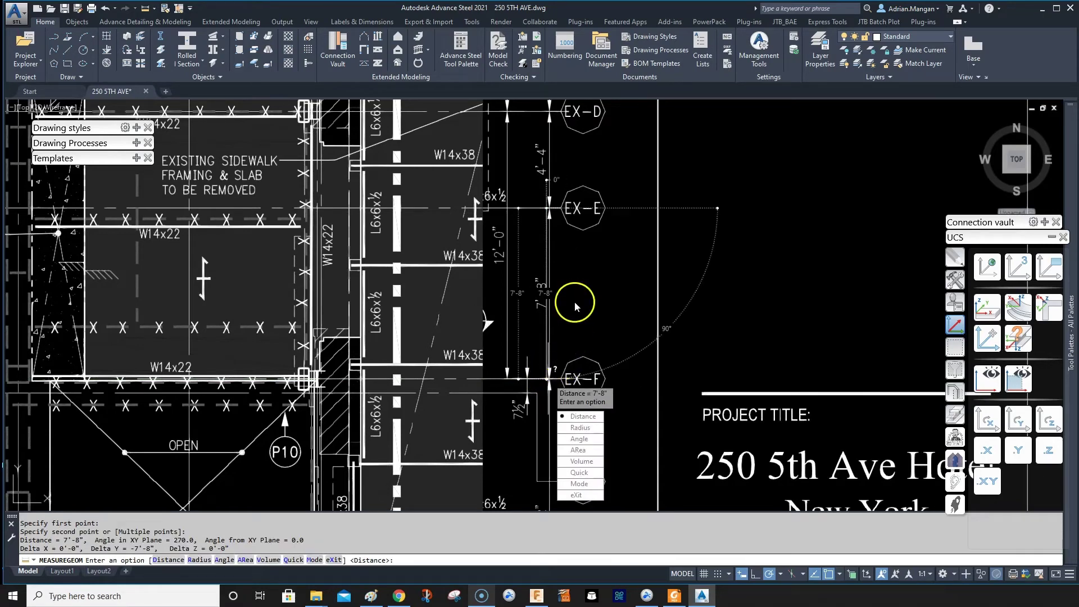
pyautogui.press('Escape')
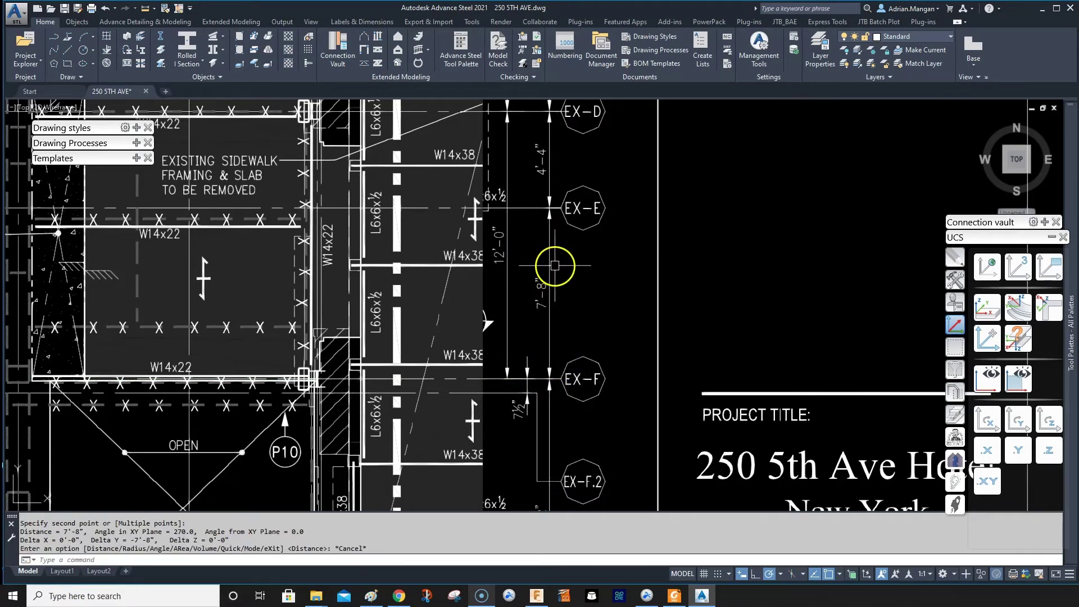
pyautogui.scroll(-4, 607, 272)
pyautogui.scroll(-5, 734, 263)
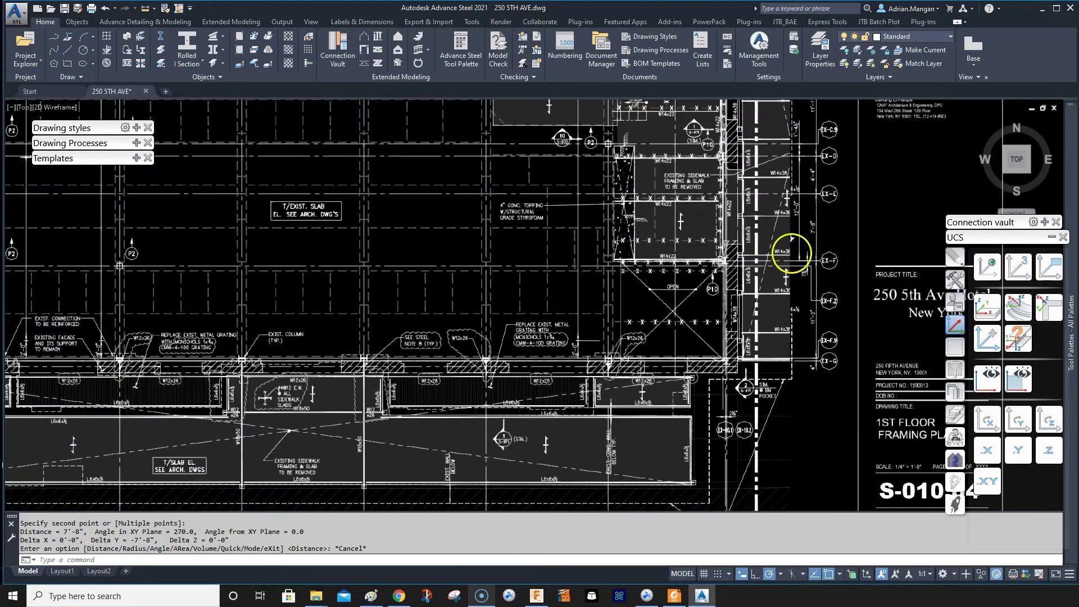
pyautogui.scroll(8, 590, 273)
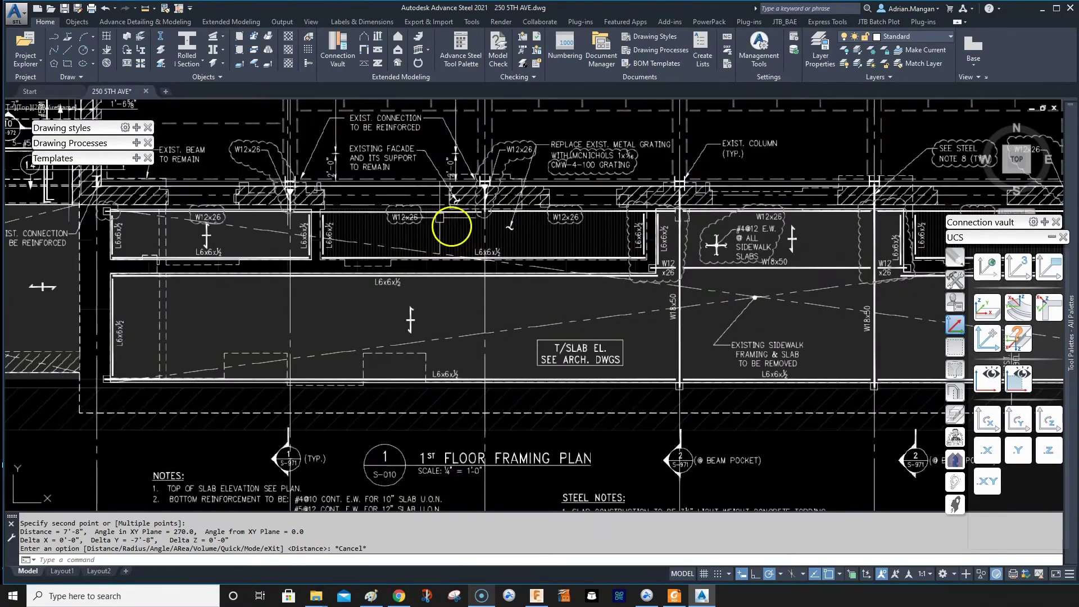
pyautogui.scroll(3, 265, 212)
pyautogui.scroll(3, 542, 236)
pyautogui.scroll(-3, 686, 226)
pyautogui.moveTo(685, 226); pyautogui.dragTo(623, 246, button='middle')
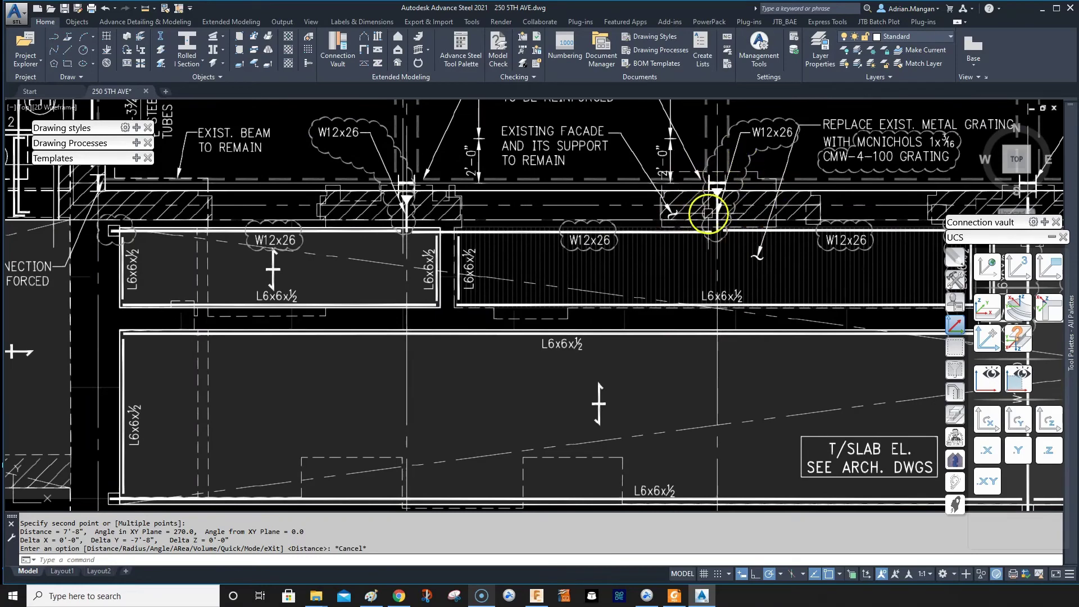
pyautogui.scroll(-4, 706, 212)
pyautogui.scroll(-4, 621, 248)
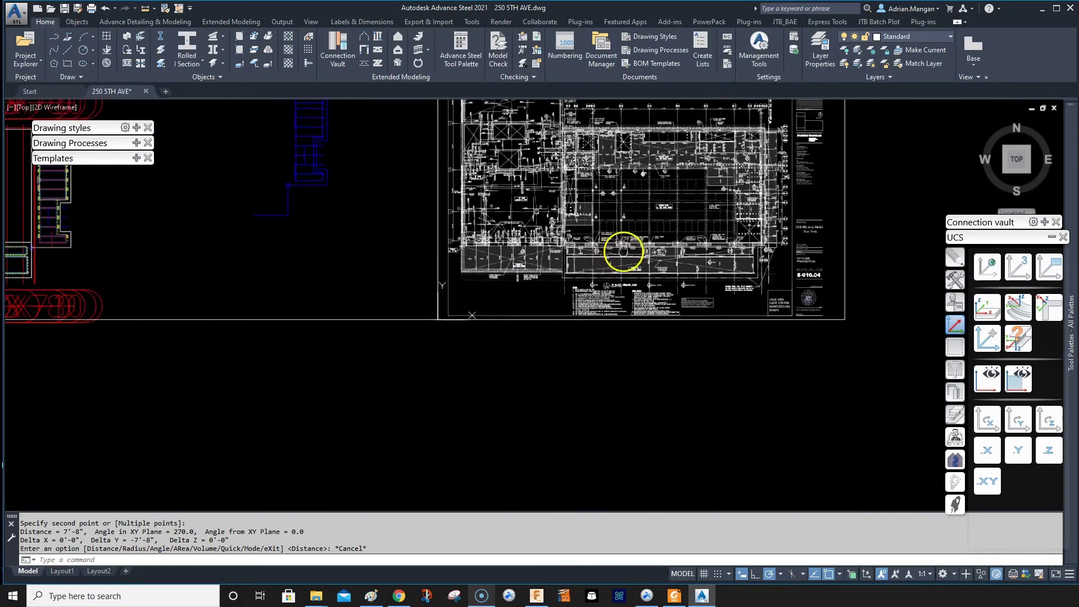
pyautogui.scroll(-2, 769, 220)
pyautogui.scroll(5, 768, 218)
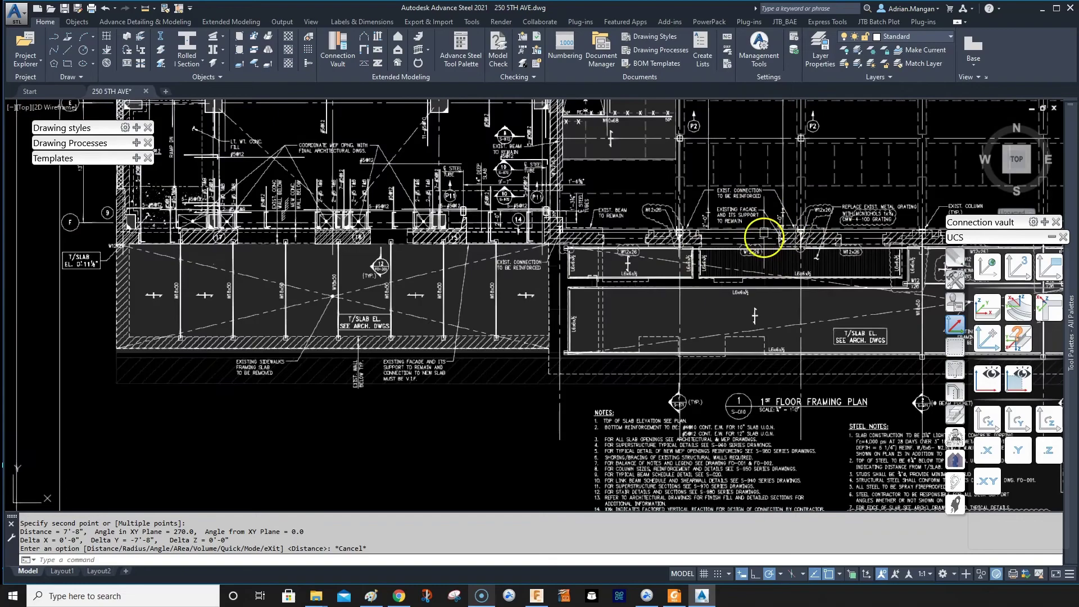
pyautogui.scroll(4, 669, 230)
pyautogui.moveTo(734, 211); pyautogui.dragTo(708, 213, button='middle')
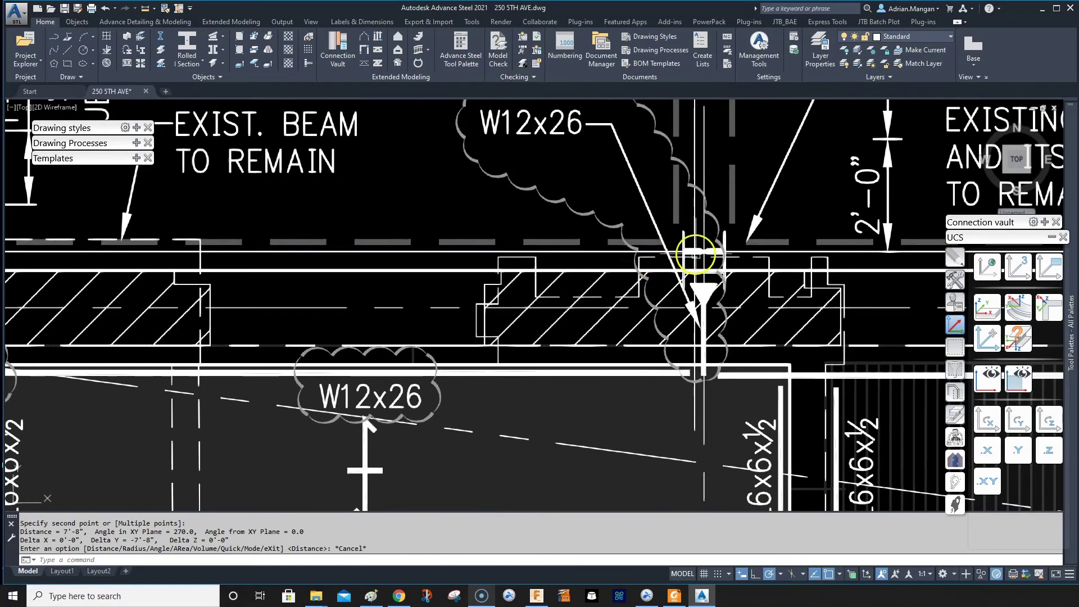
pyautogui.scroll(-6, 714, 249)
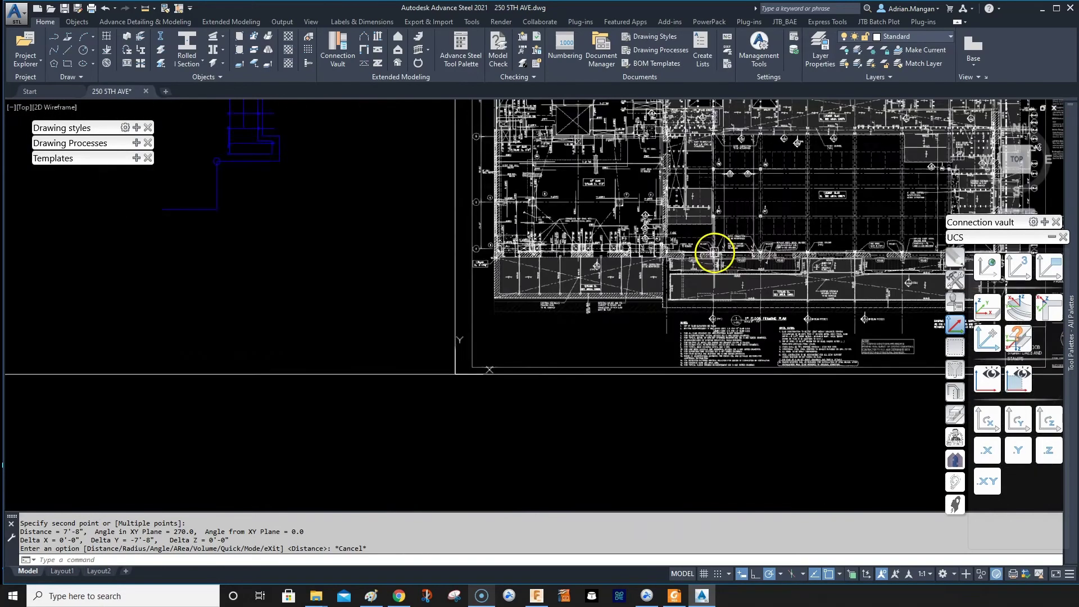
pyautogui.moveTo(732, 310); pyautogui.dragTo(686, 308, button='middle')
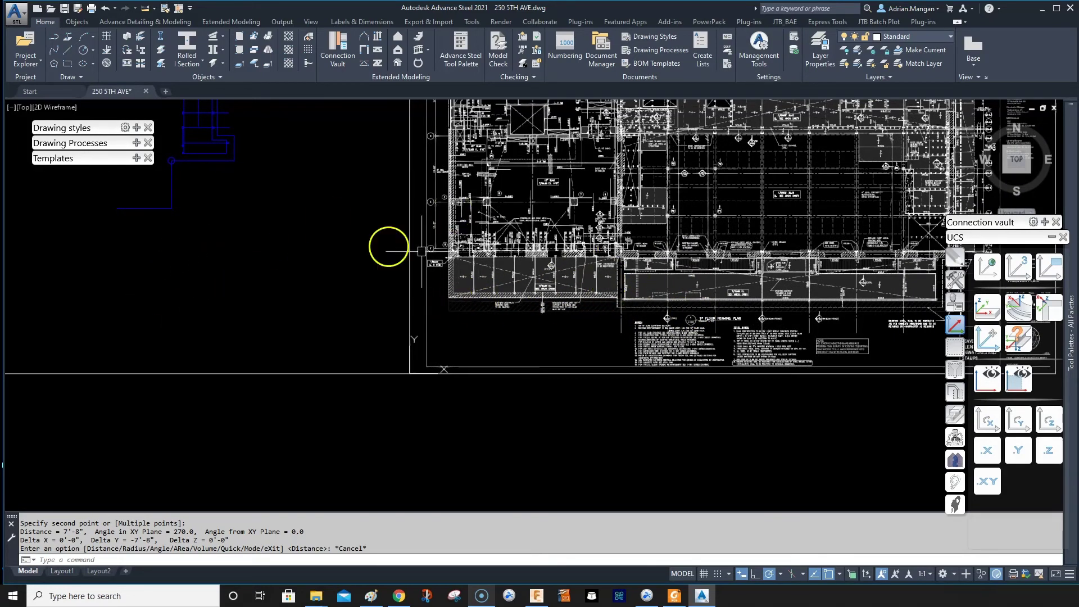
pyautogui.scroll(-4, 526, 303)
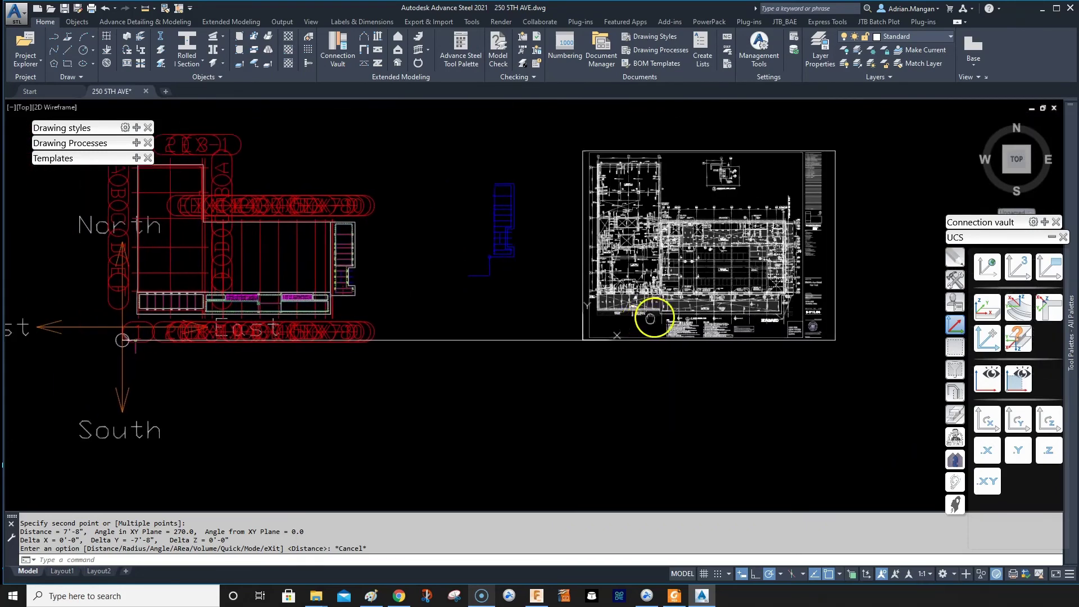